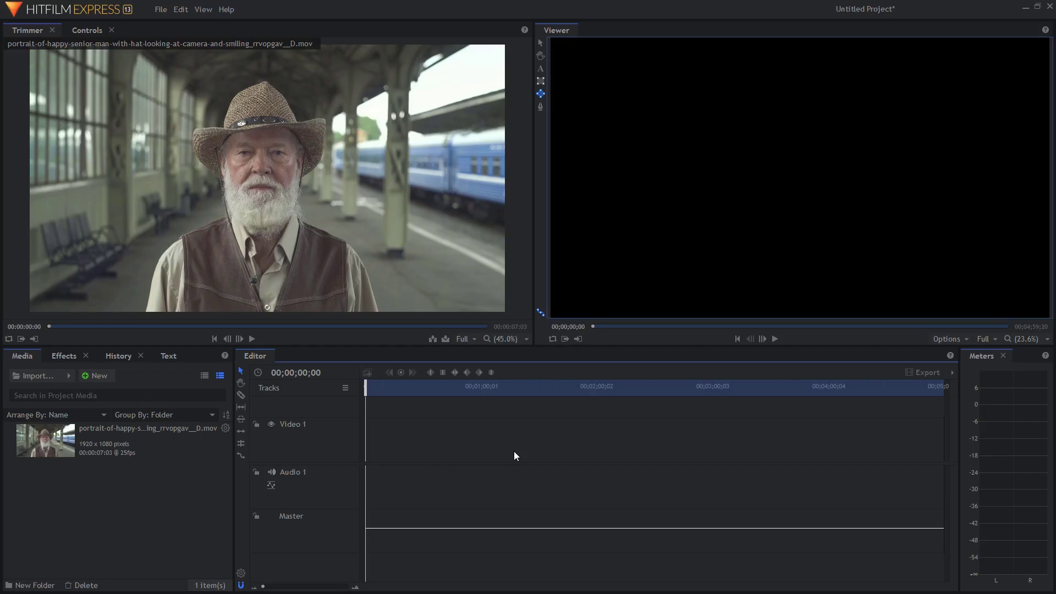
# Turn the portrait cowboy clip into a composite shot, accepting the default settings.
pyautogui.rightClick(205, 432)
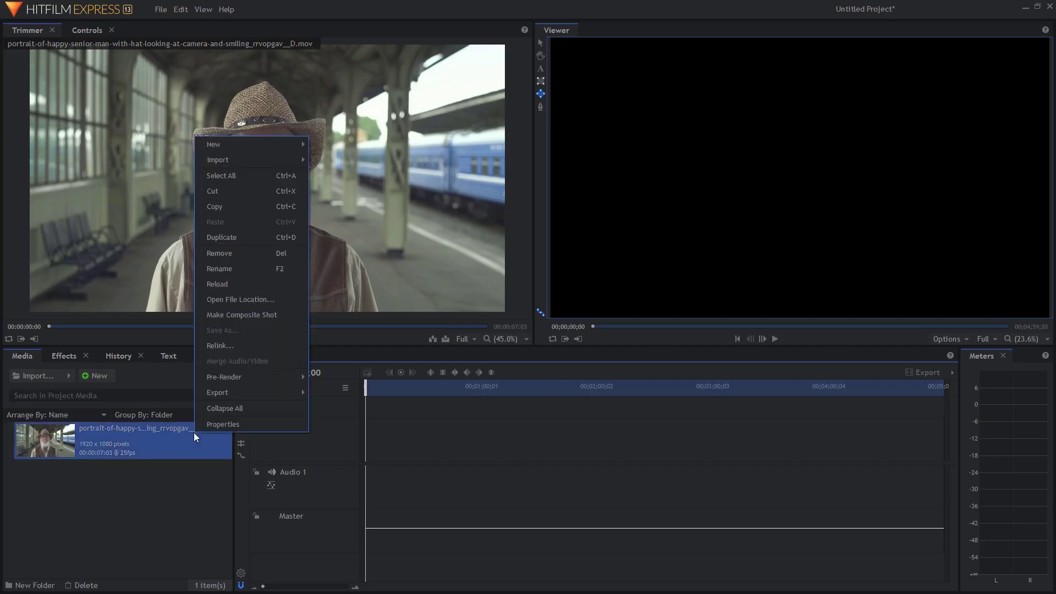
pyautogui.click(253, 323)
pyautogui.click(637, 450)
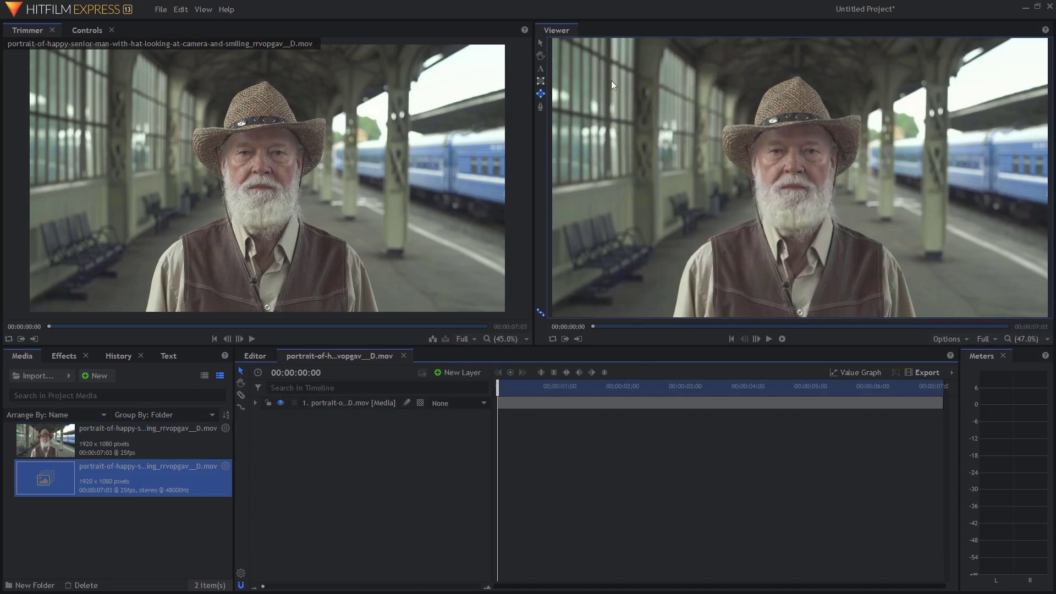
# Apply Curves to the clip layer with the S-curve contrast preset, nudging the lower point slightly.
pyautogui.click(541, 47)
pyautogui.click(58, 358)
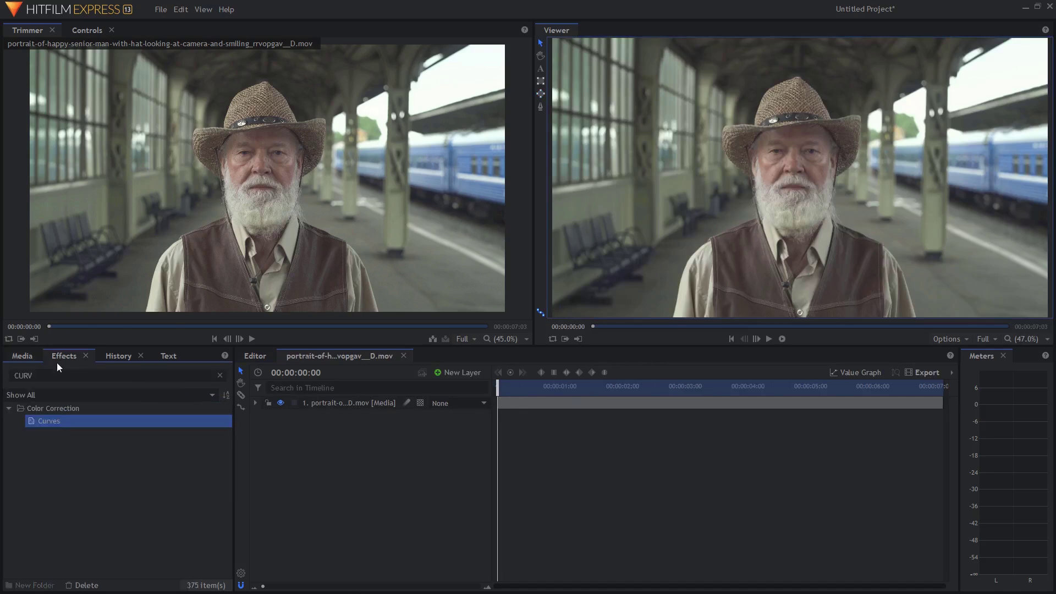
pyautogui.doubleClick(52, 375)
pyautogui.moveTo(61, 423); pyautogui.dragTo(359, 404)
pyautogui.click(87, 30)
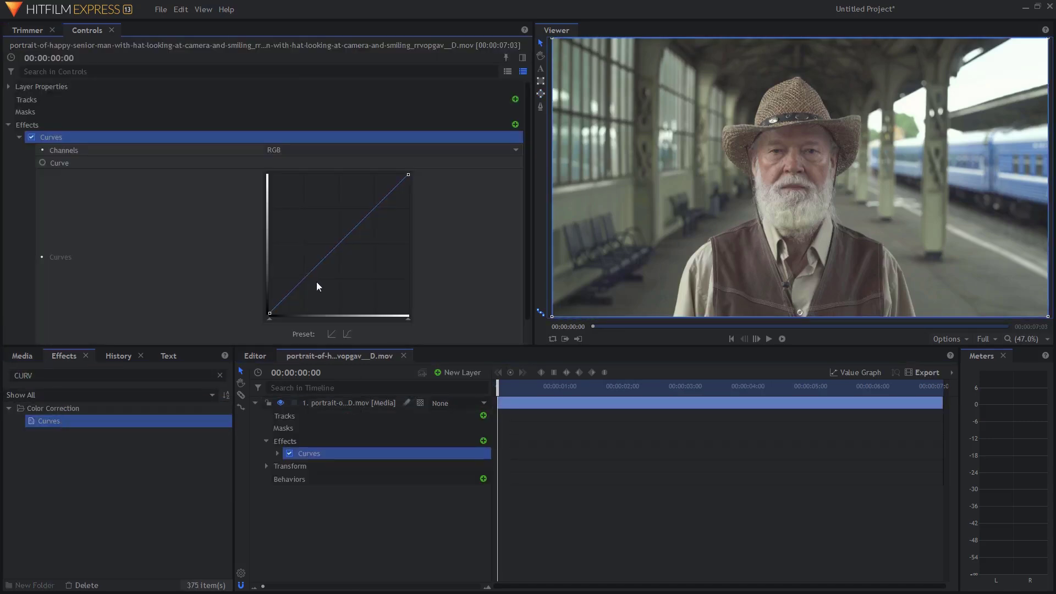
pyautogui.click(348, 330)
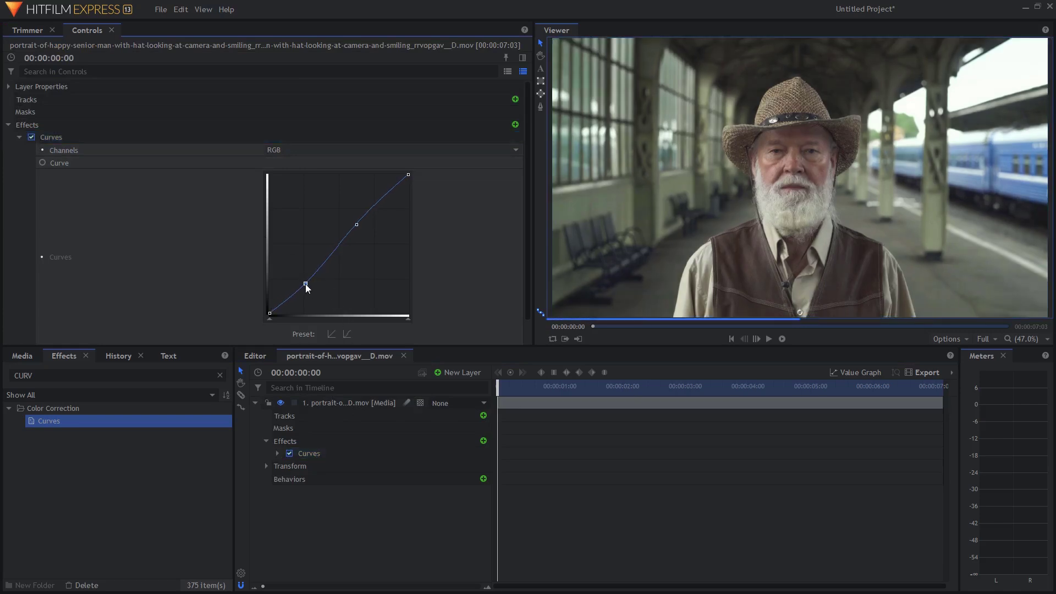
pyautogui.moveTo(305, 284); pyautogui.dragTo(305, 285)
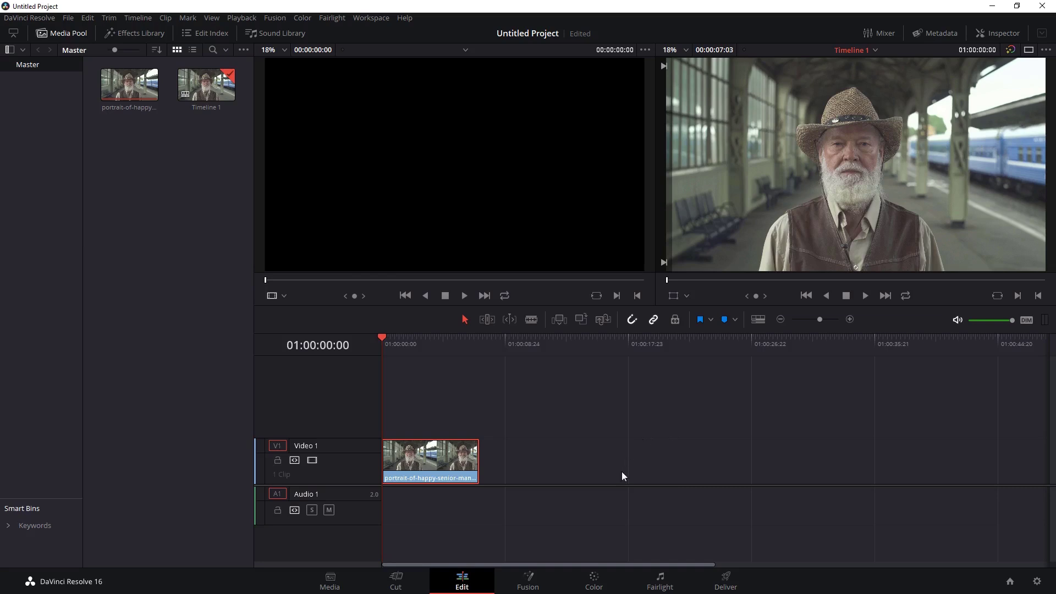
# On the Color page with the RGB parade, pull the custom curve's shadows down and lift highlights.
pyautogui.click(593, 582)
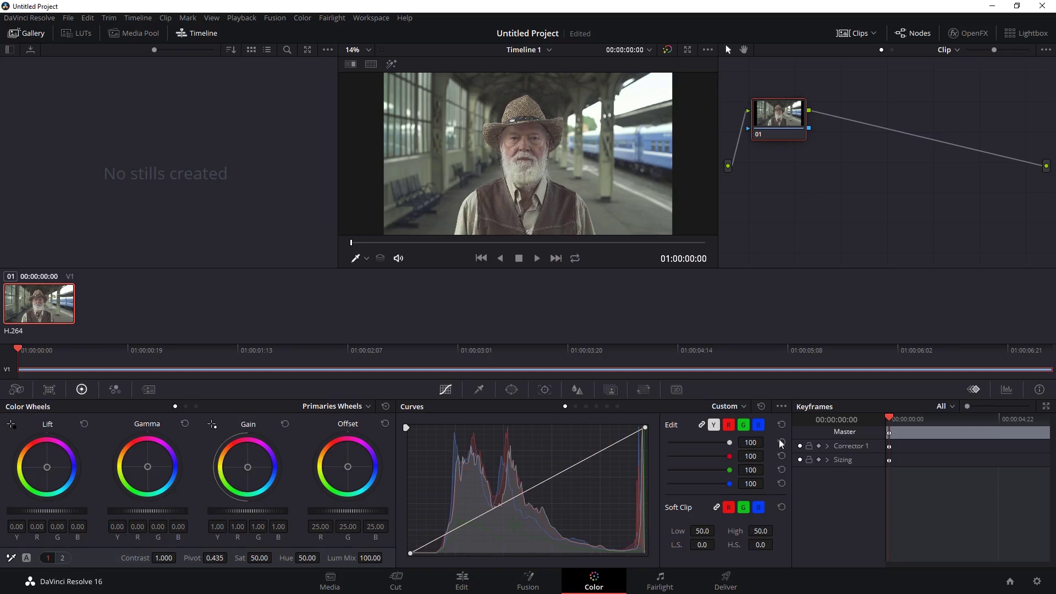
pyautogui.click(1008, 393)
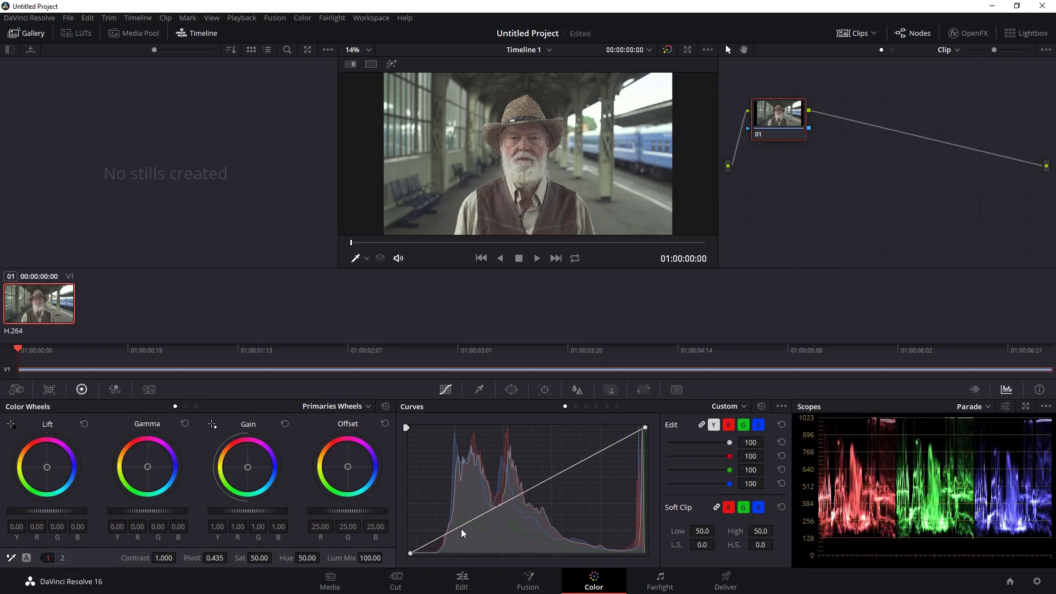
pyautogui.moveTo(457, 530)
pyautogui.mouseDown()
pyautogui.moveTo(465, 546)
pyautogui.moveTo(462, 537)
pyautogui.mouseUp()
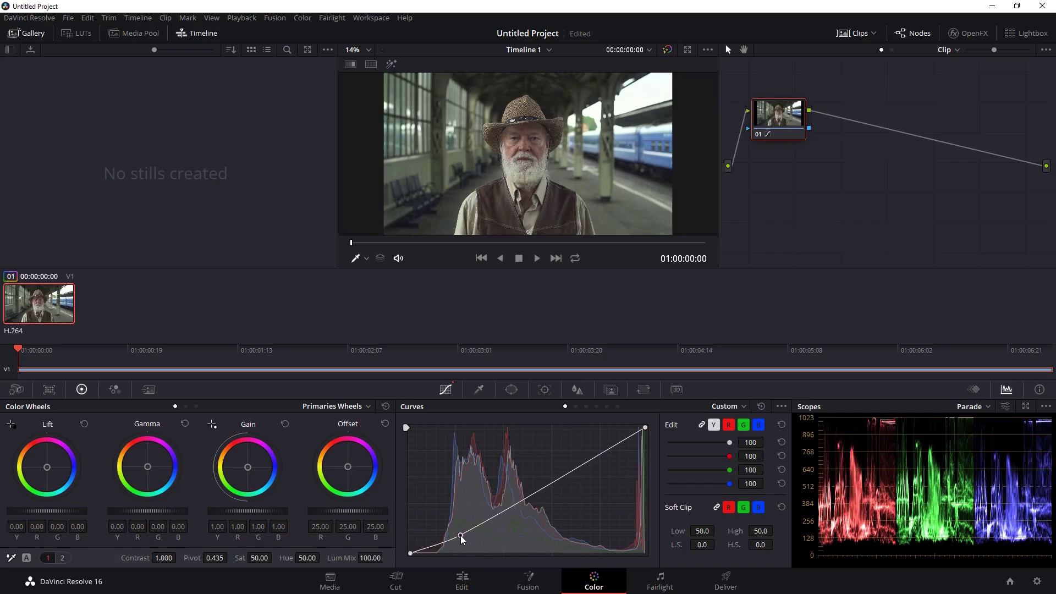
pyautogui.click(560, 474)
pyautogui.moveTo(559, 475); pyautogui.dragTo(558, 469)
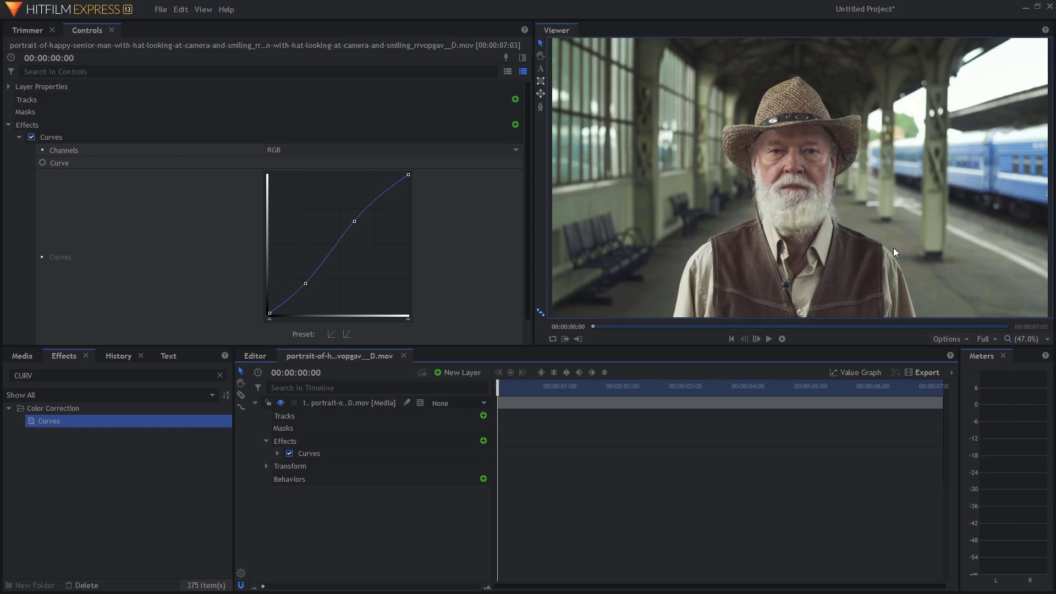
# Duplicate the cowboy layer with Ctrl+D and drag Hue & RGB Key onto the top copy.
pyautogui.click(361, 408)
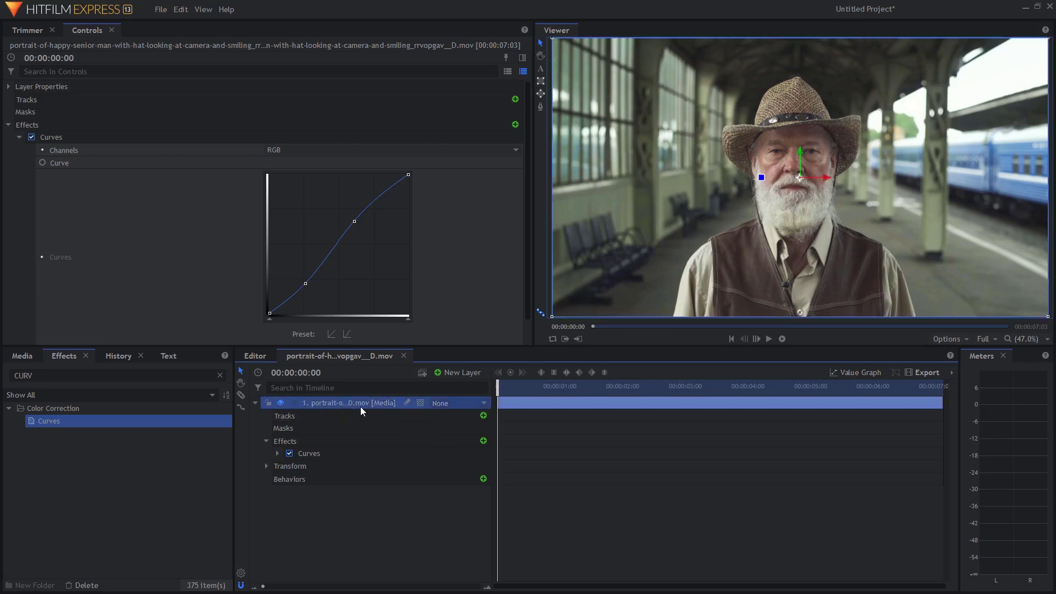
pyautogui.hotkey('ctrl', 'd')
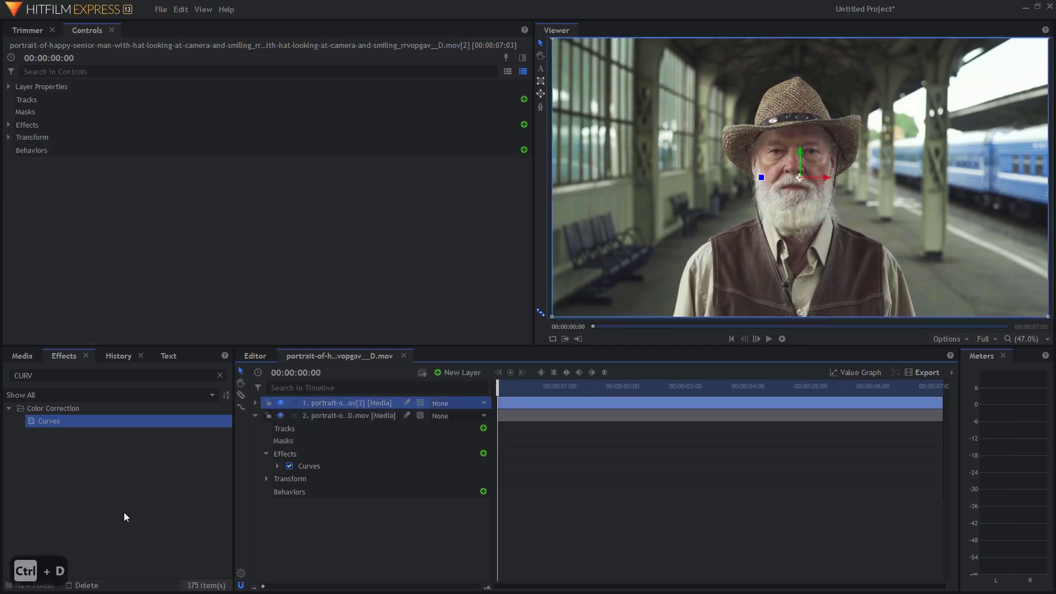
pyautogui.click(9, 125)
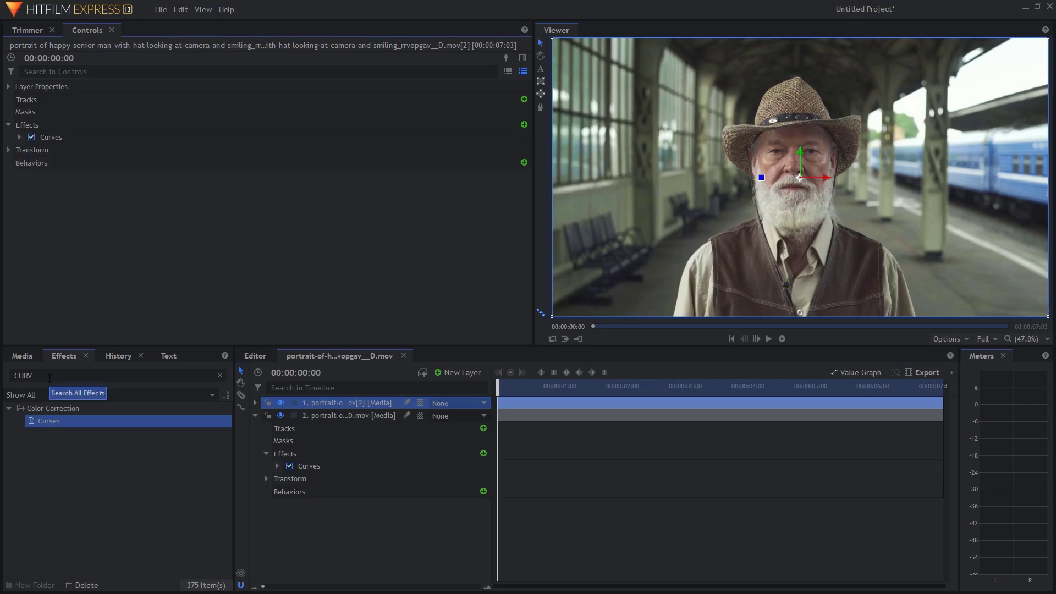
pyautogui.doubleClick(50, 378)
pyautogui.write('hu')
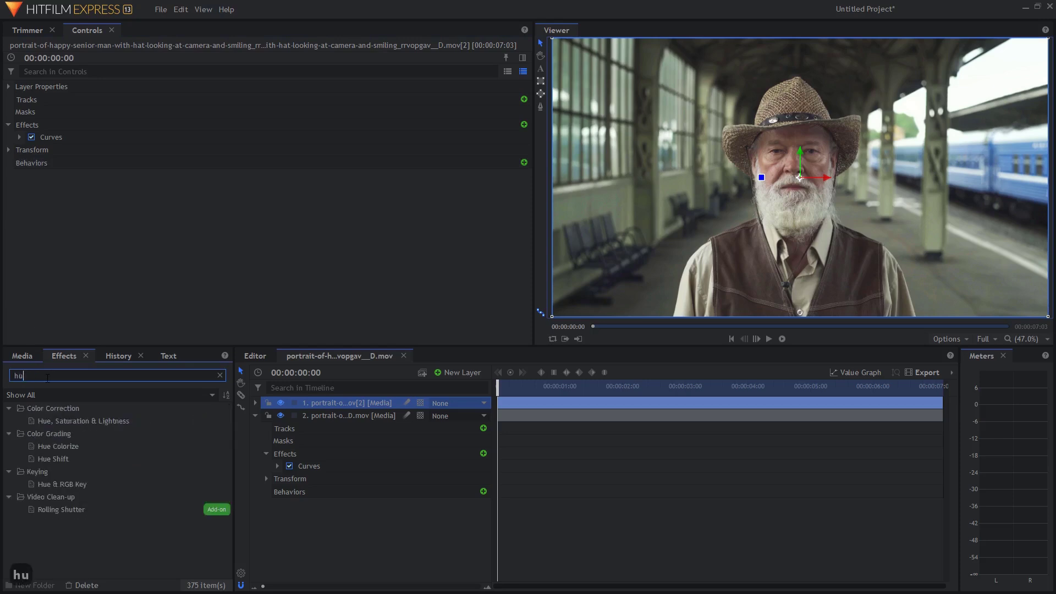
pyautogui.write('e')
pyautogui.moveTo(59, 484); pyautogui.dragTo(39, 144)
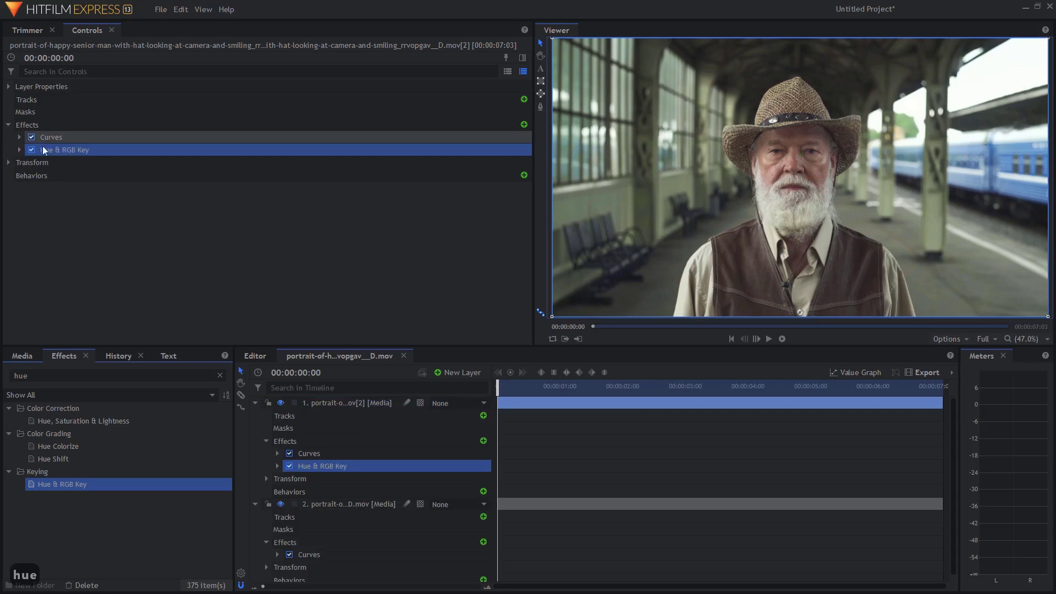
# Hide the bottom layer and show transparent areas as a checkerboard in the viewer.
pyautogui.click(280, 504)
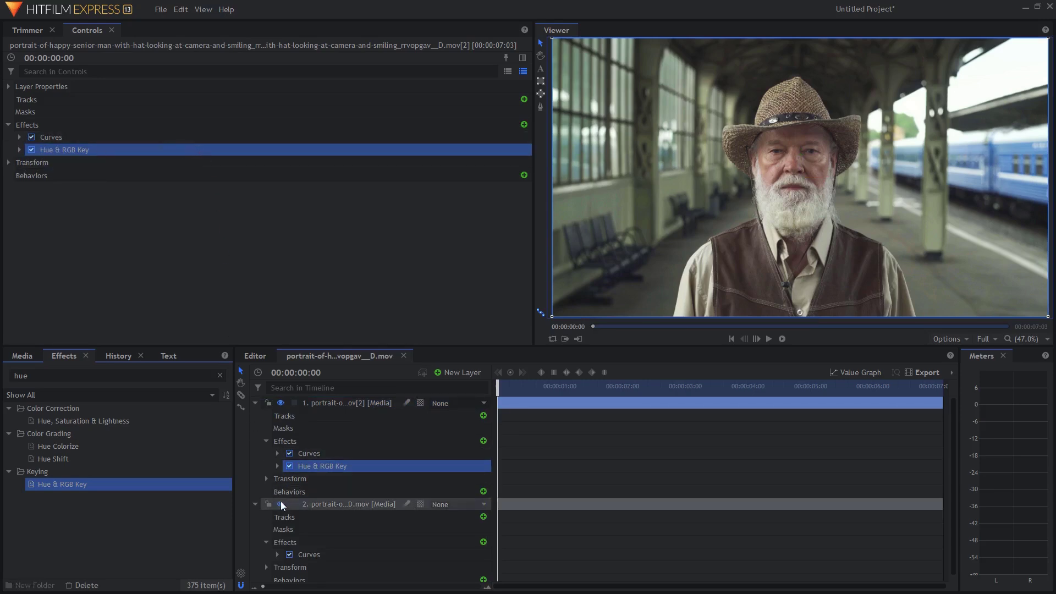
pyautogui.click(948, 339)
pyautogui.click(946, 403)
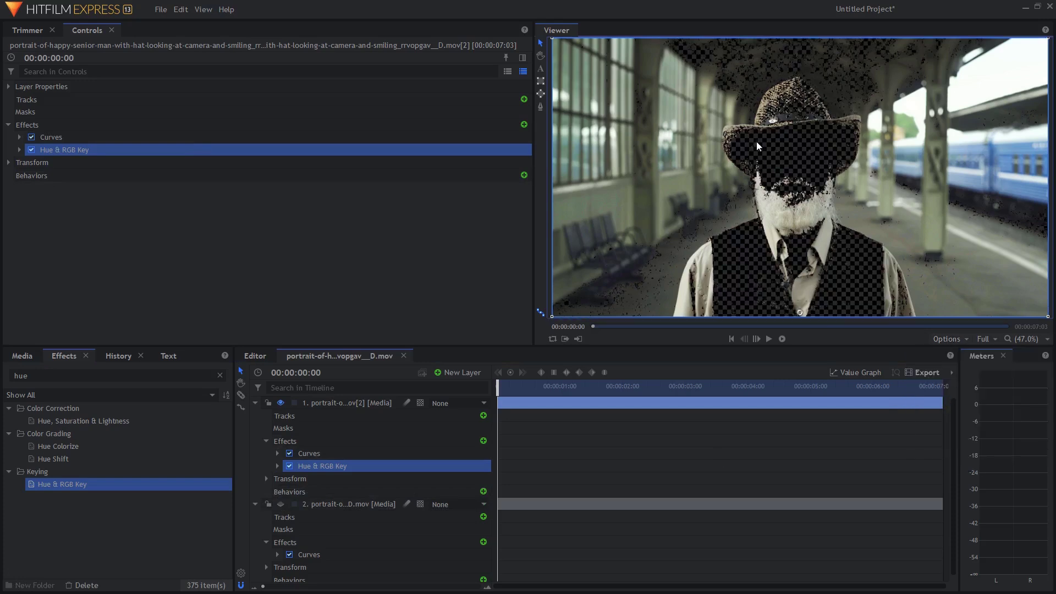
# Sample the man's skin tone (138, 99, 84) as the key colour and invert the key.
pyautogui.click(19, 150)
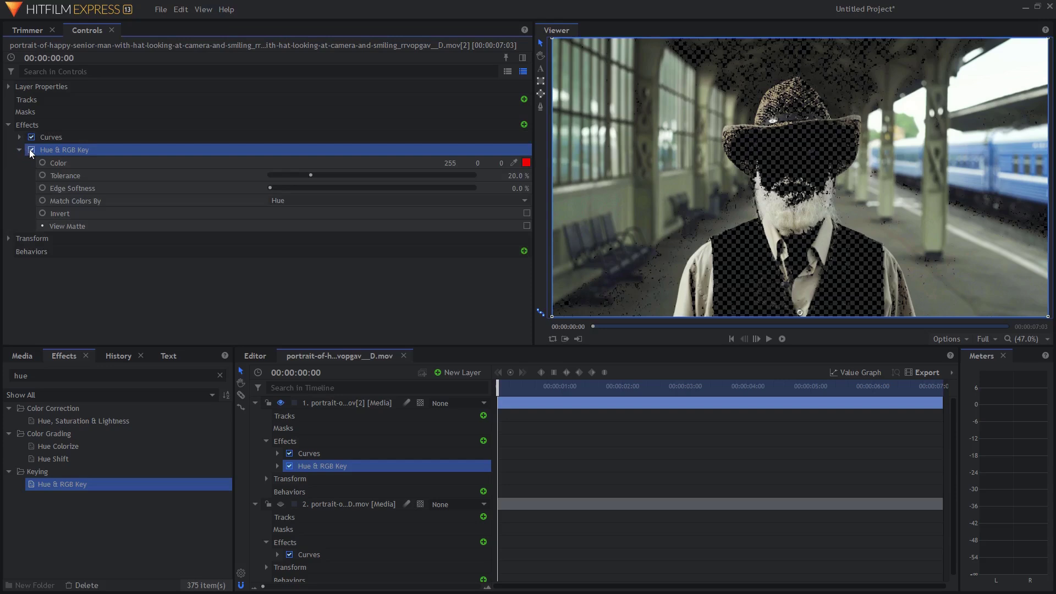
pyautogui.click(31, 149)
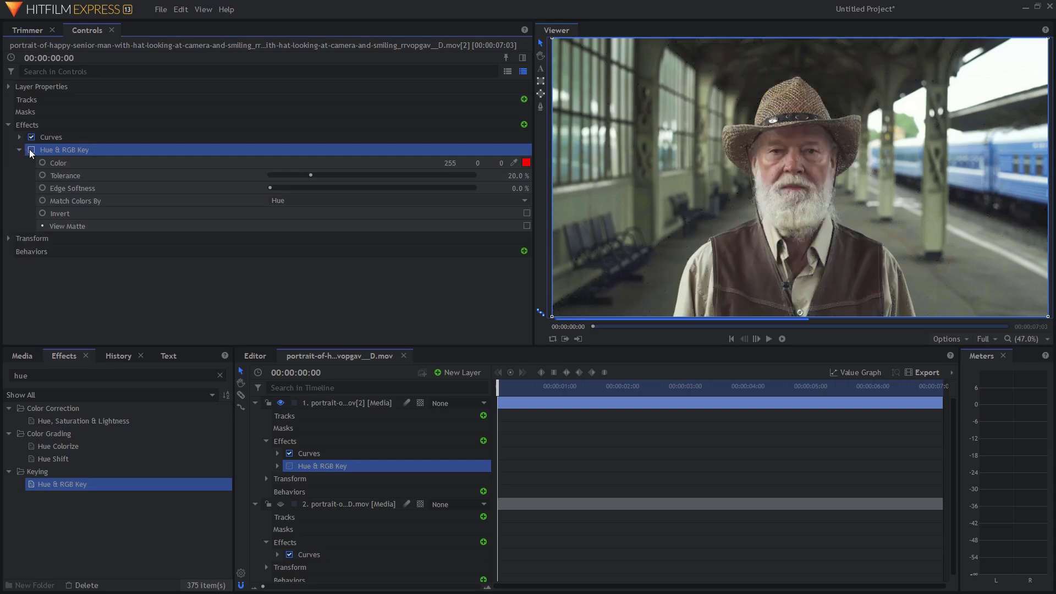
pyautogui.click(514, 162)
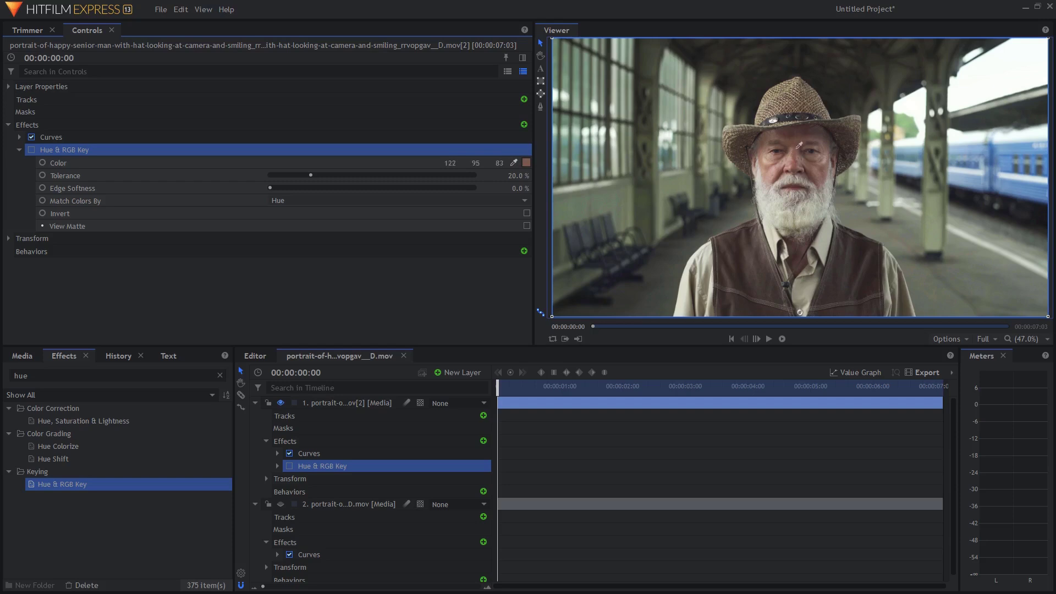
pyautogui.click(794, 152)
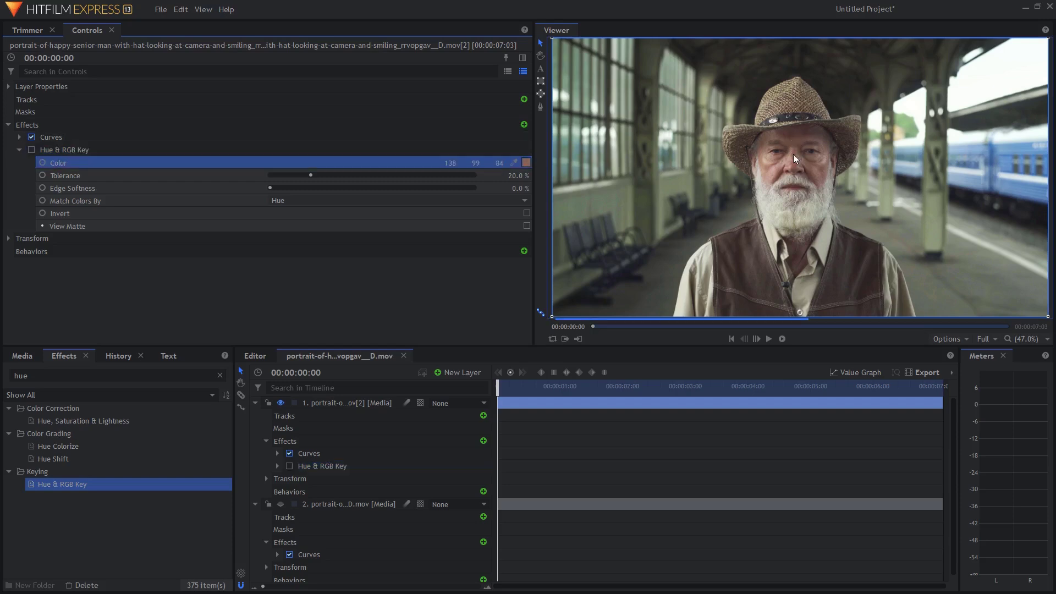
pyautogui.click(32, 151)
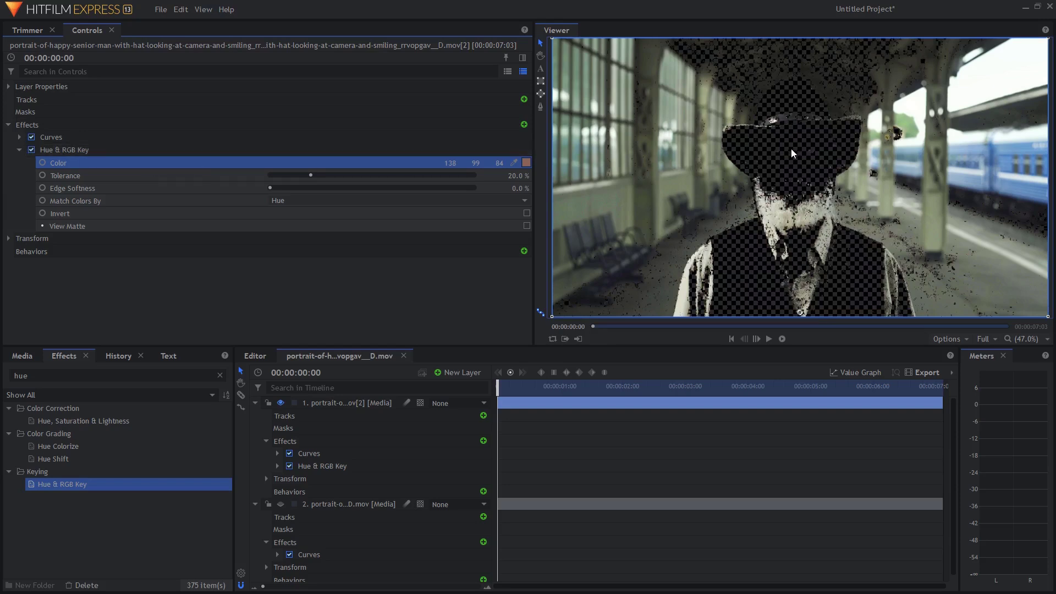
pyautogui.click(526, 214)
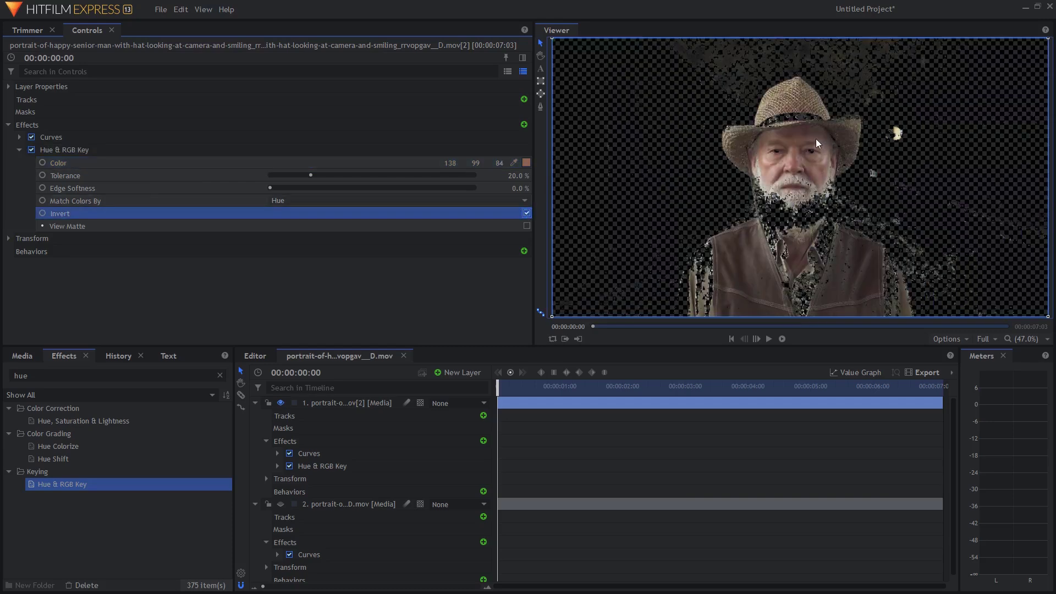
pyautogui.scroll(5, 797, 160)
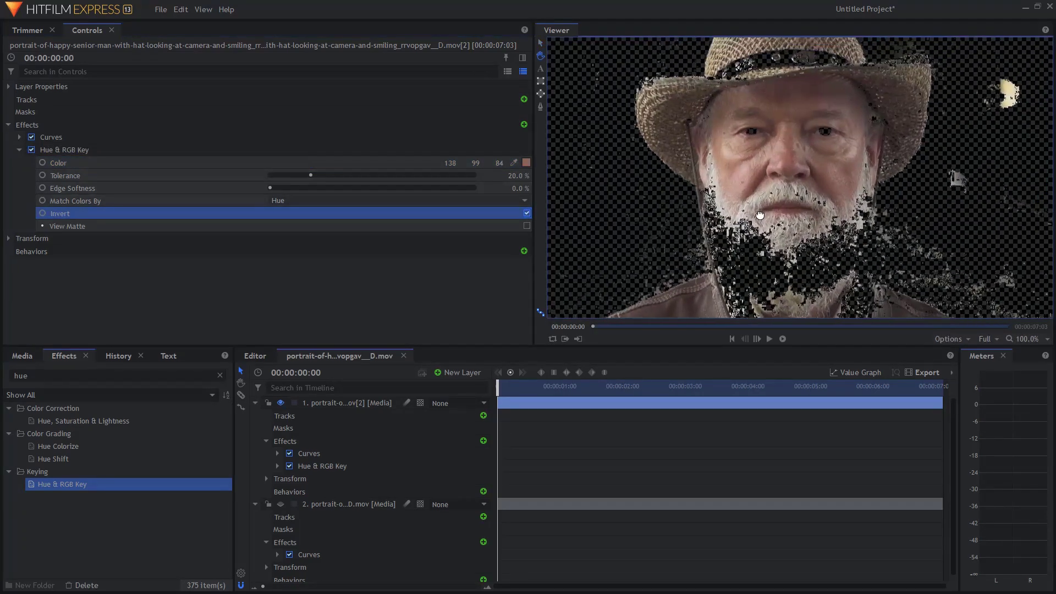
# Raise the Hue & RGB Key tolerance to 16% with 10% edge softness, keeping hat, face and beard.
pyautogui.moveTo(768, 191); pyautogui.dragTo(751, 232)
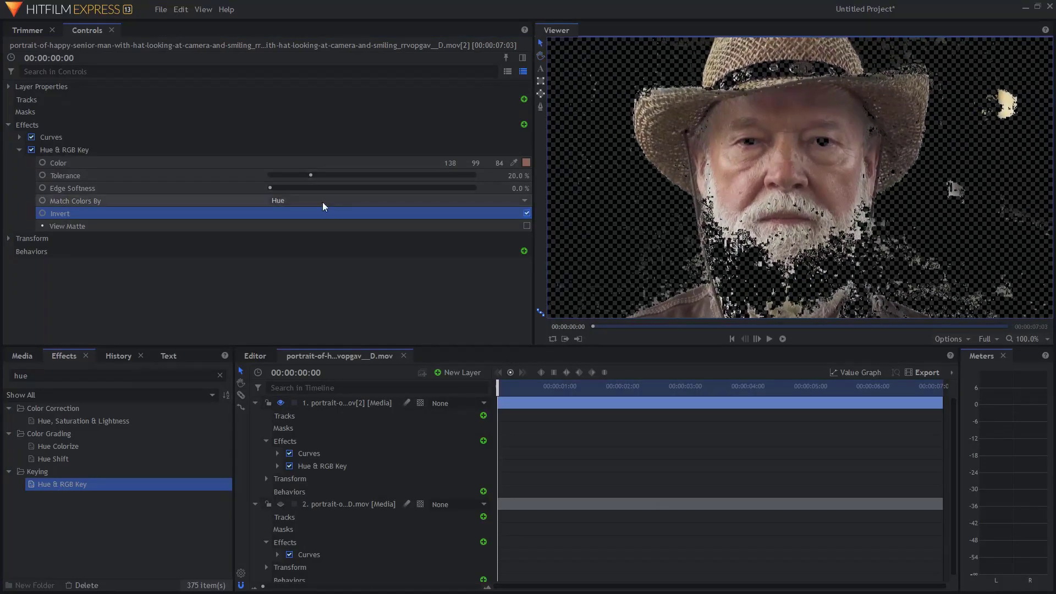
pyautogui.moveTo(305, 174)
pyautogui.mouseDown()
pyautogui.moveTo(320, 174)
pyautogui.moveTo(281, 177)
pyautogui.moveTo(297, 181)
pyautogui.mouseUp()
pyautogui.scroll(-1, 774, 173)
pyautogui.scroll(-3, 774, 173)
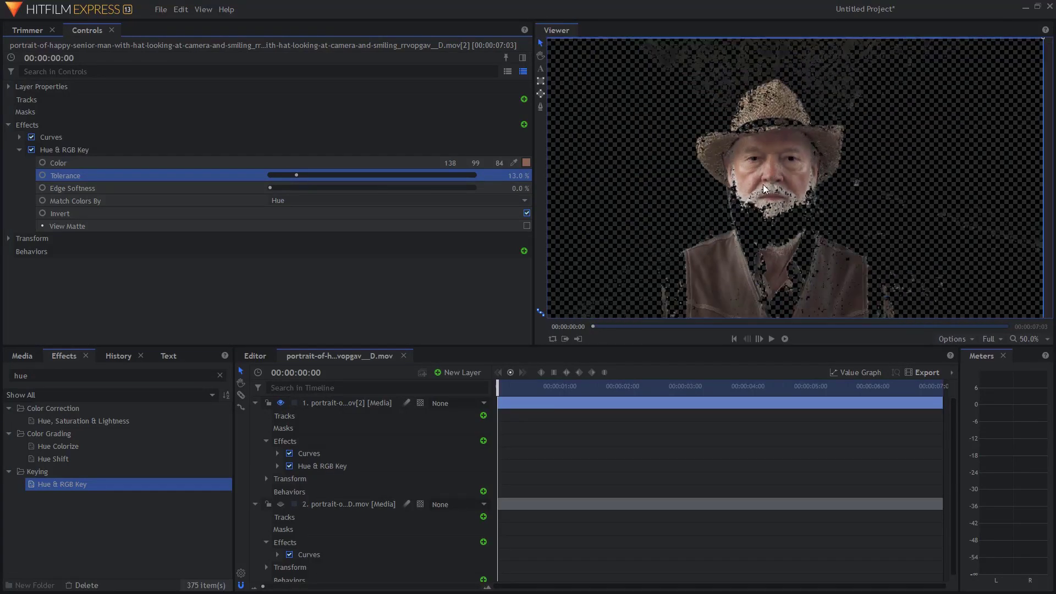
pyautogui.scroll(2, 764, 181)
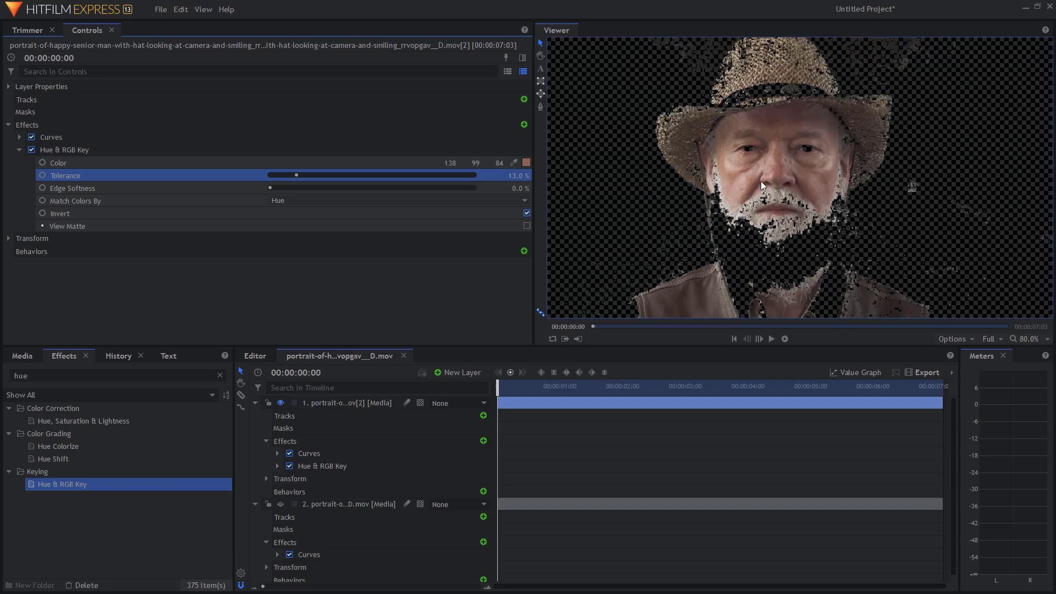
pyautogui.scroll(-1, 759, 192)
pyautogui.scroll(-1, 758, 192)
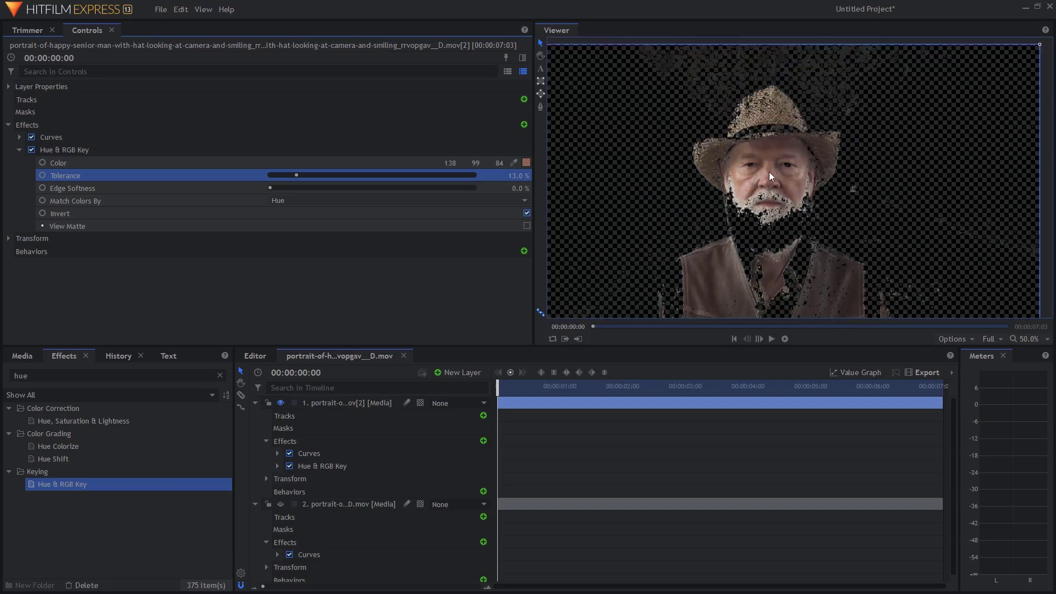
pyautogui.scroll(4, 769, 176)
pyautogui.moveTo(297, 175)
pyautogui.mouseDown()
pyautogui.moveTo(276, 185)
pyautogui.moveTo(298, 184)
pyautogui.moveTo(287, 184)
pyautogui.mouseUp()
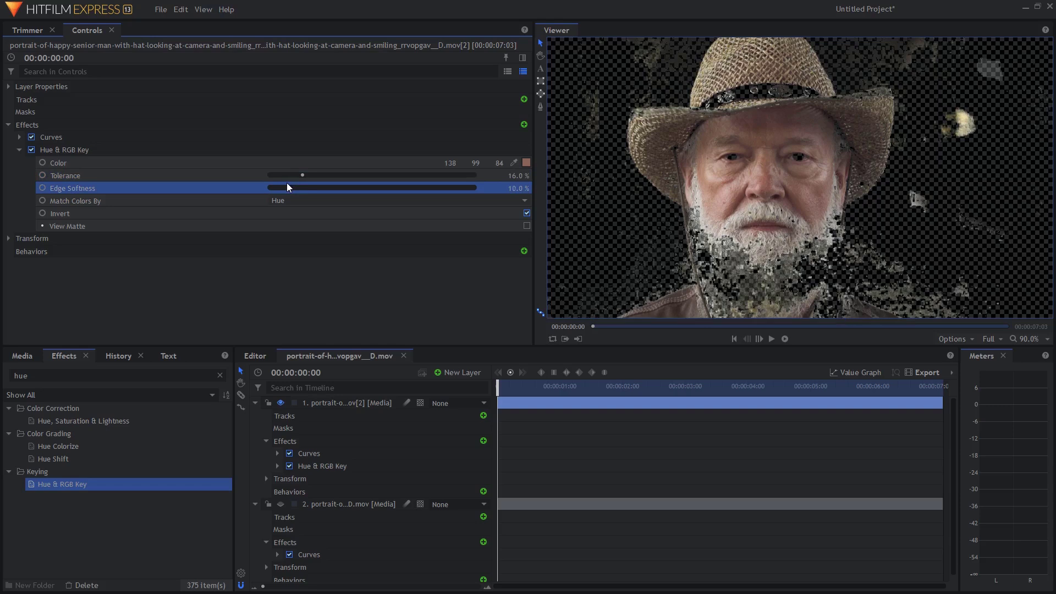
pyautogui.scroll(-2, 822, 178)
pyautogui.scroll(4, 813, 177)
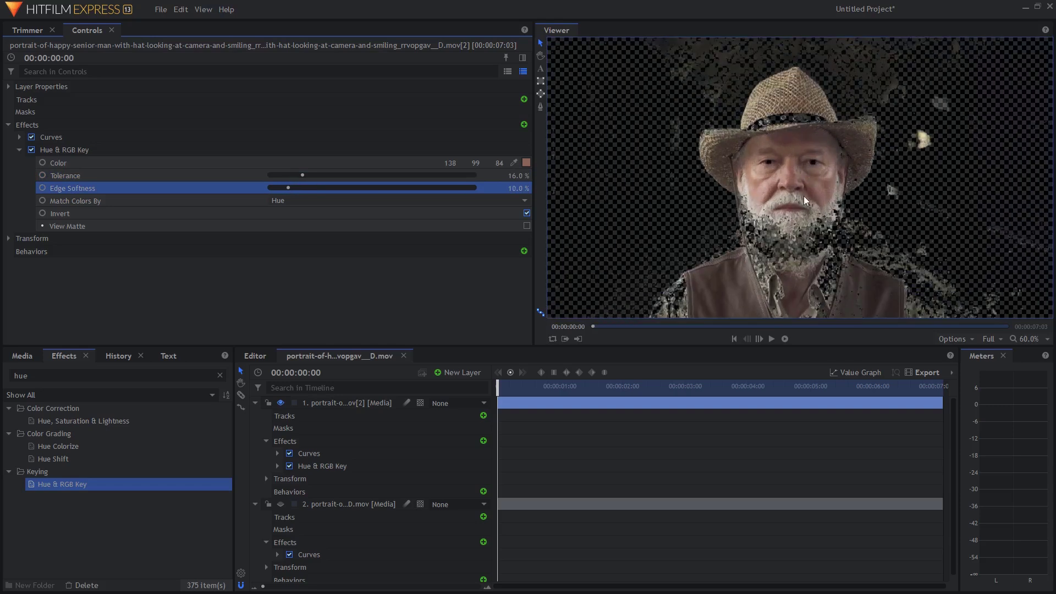
pyautogui.scroll(1, 816, 266)
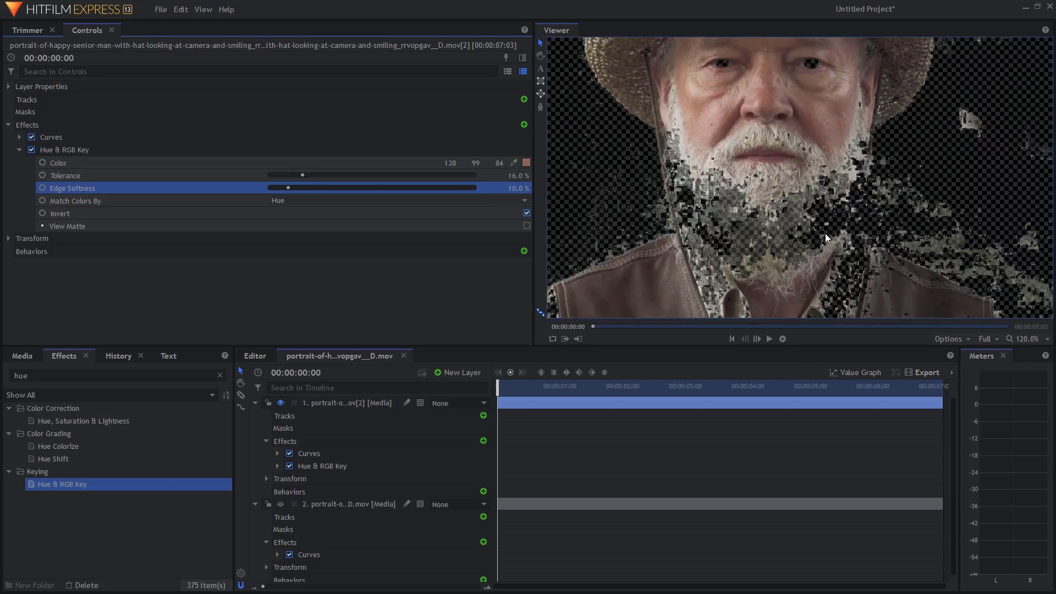
# Add Matte Cleaner to the keyed man layer and feather its matte edges by a few pixels.
pyautogui.doubleClick(33, 374)
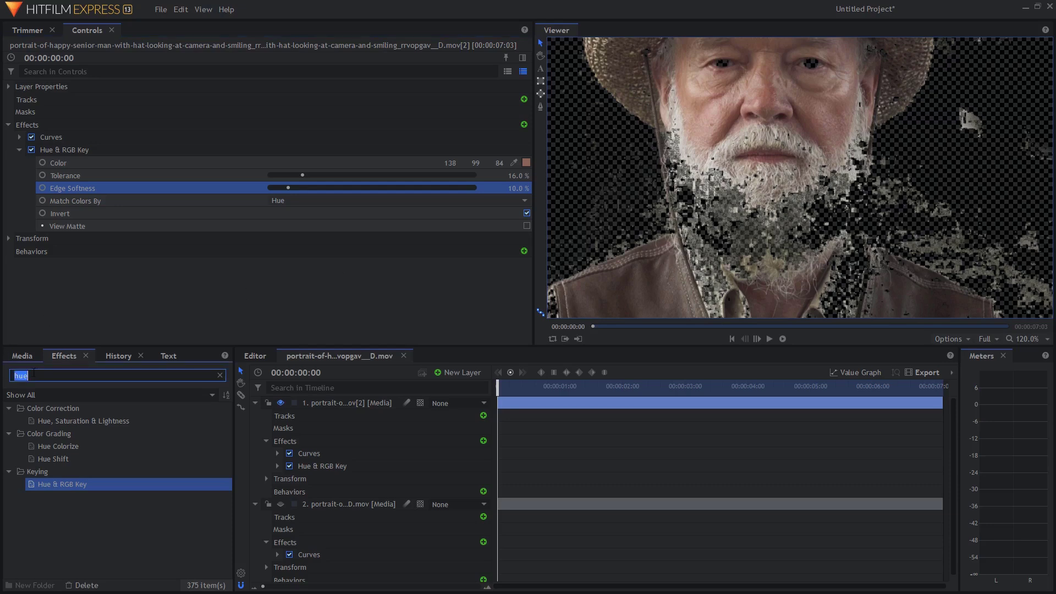
pyautogui.write('matte')
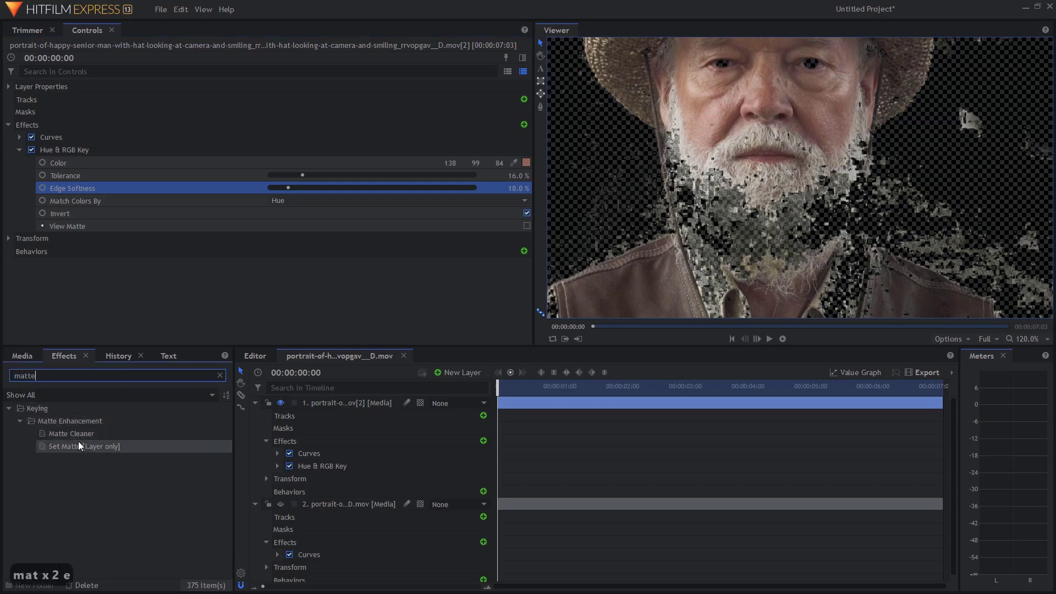
pyautogui.moveTo(77, 433); pyautogui.dragTo(71, 233)
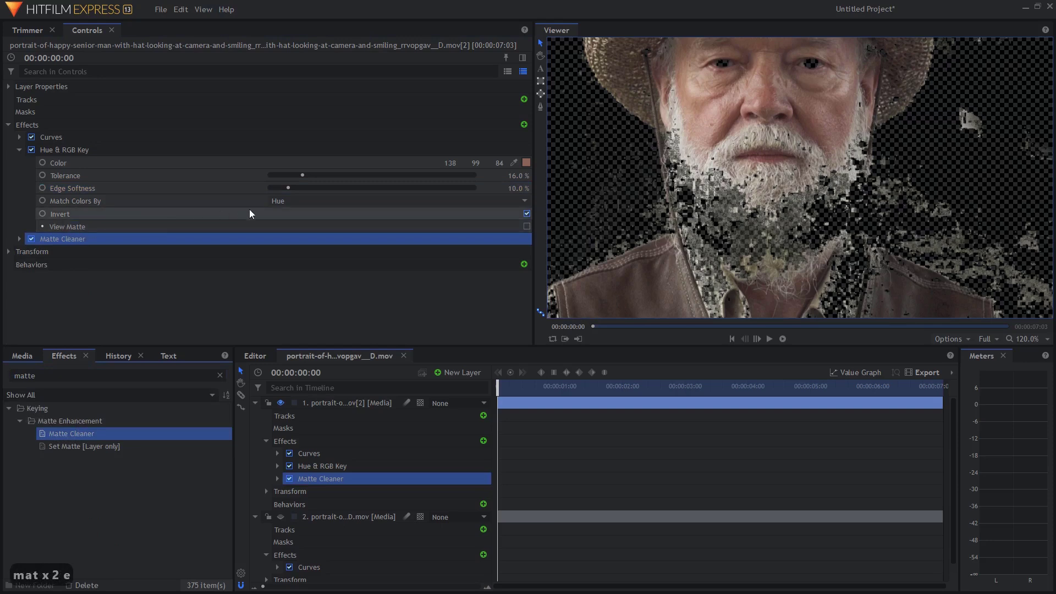
pyautogui.click(20, 238)
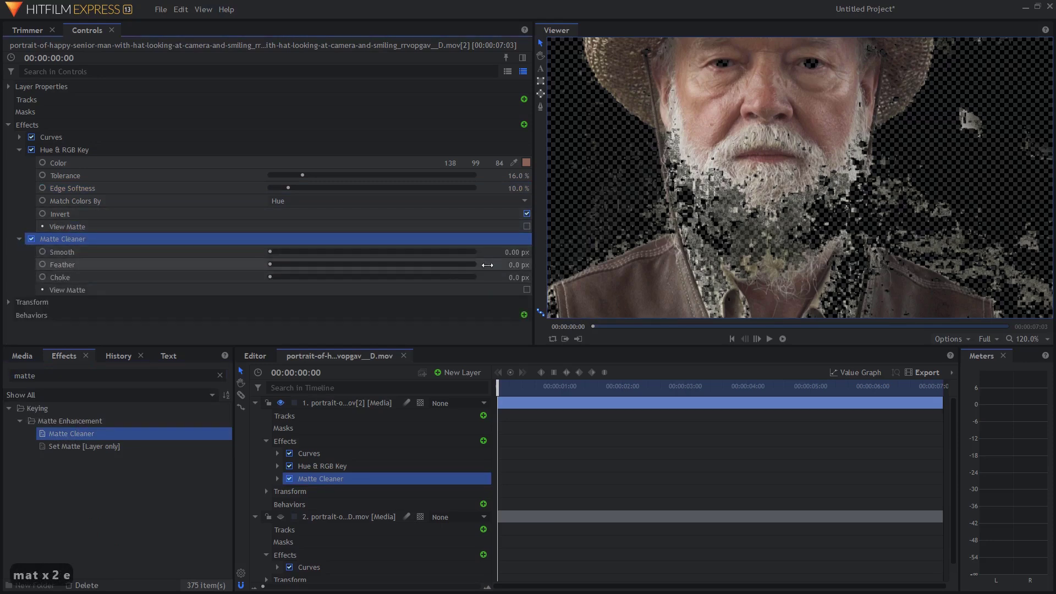
pyautogui.moveTo(514, 264); pyautogui.dragTo(526, 261)
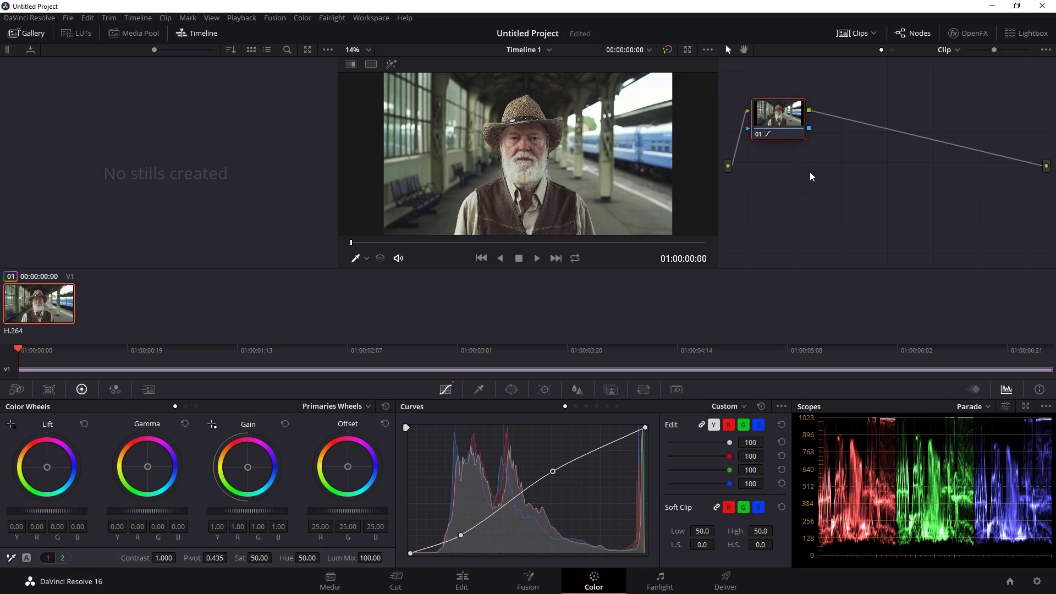
# Add a serial node after node 01 and sample the man's forehead with the HSL qualifier.
pyautogui.moveTo(787, 119); pyautogui.dragTo(790, 143)
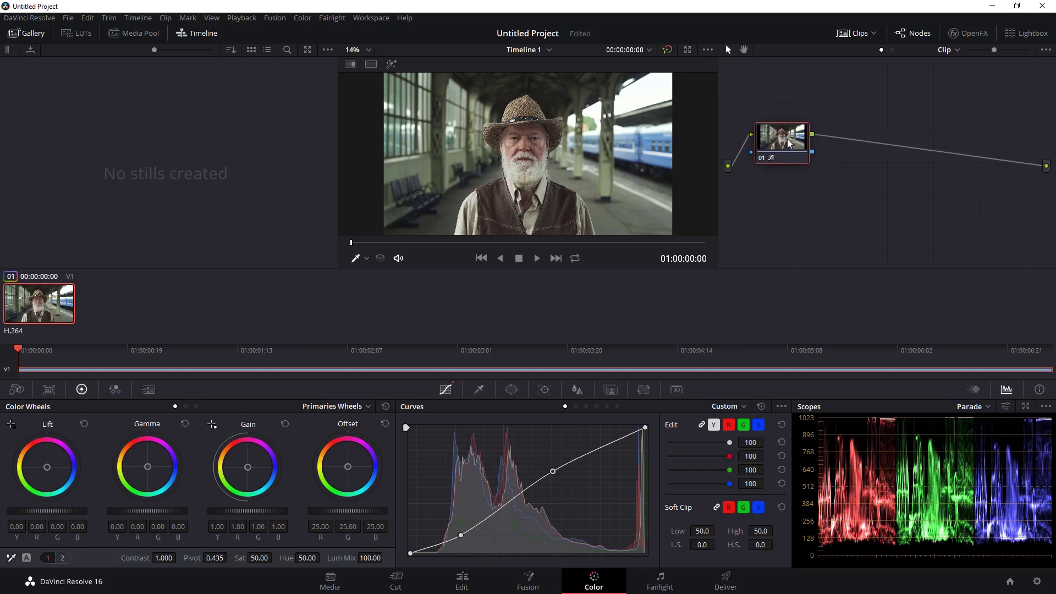
pyautogui.hotkey('alt', 's')
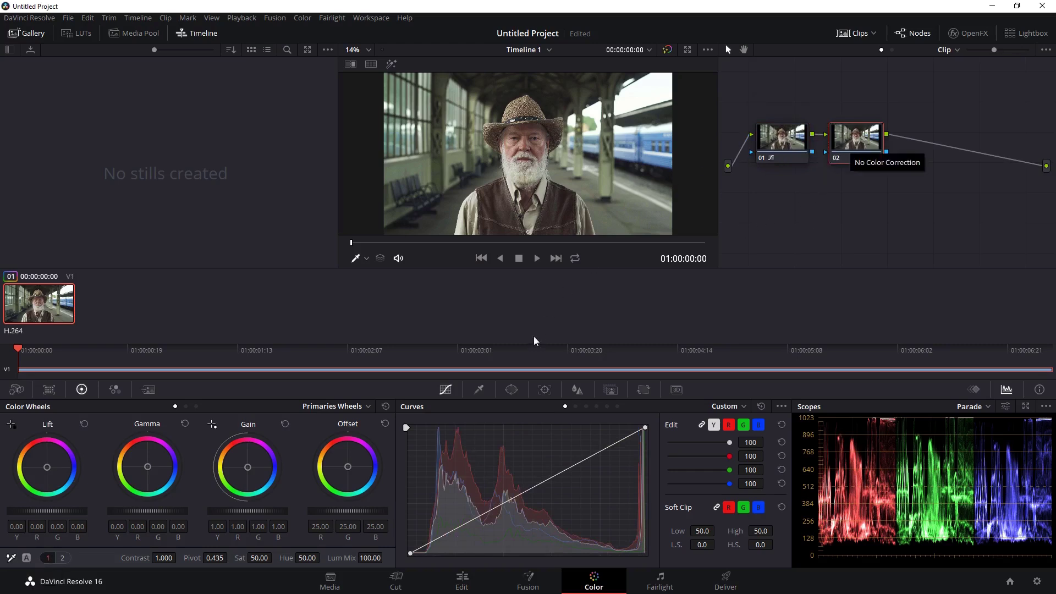
pyautogui.click(484, 388)
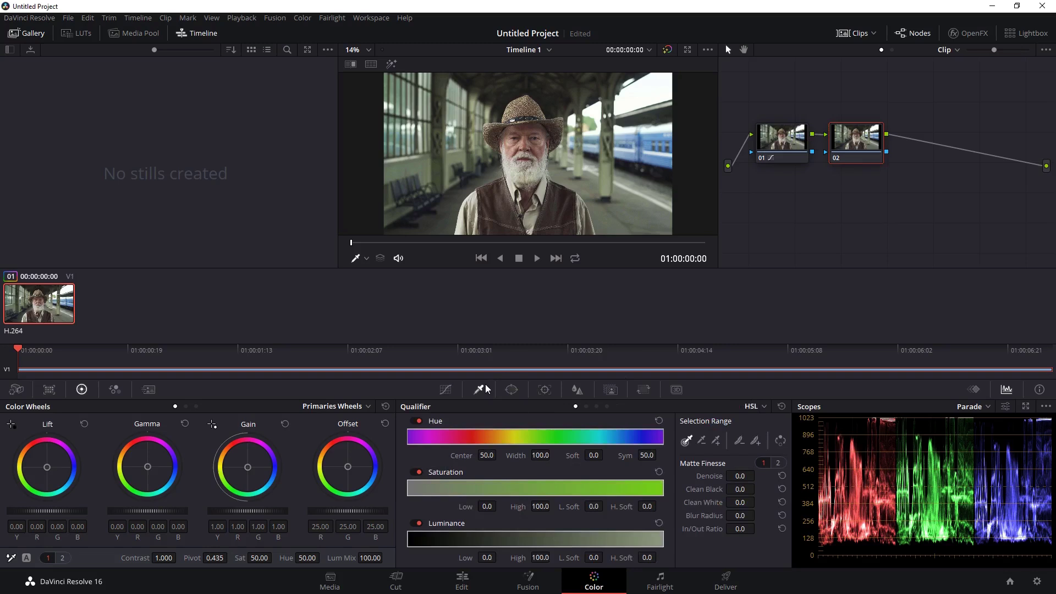
pyautogui.scroll(5, 535, 169)
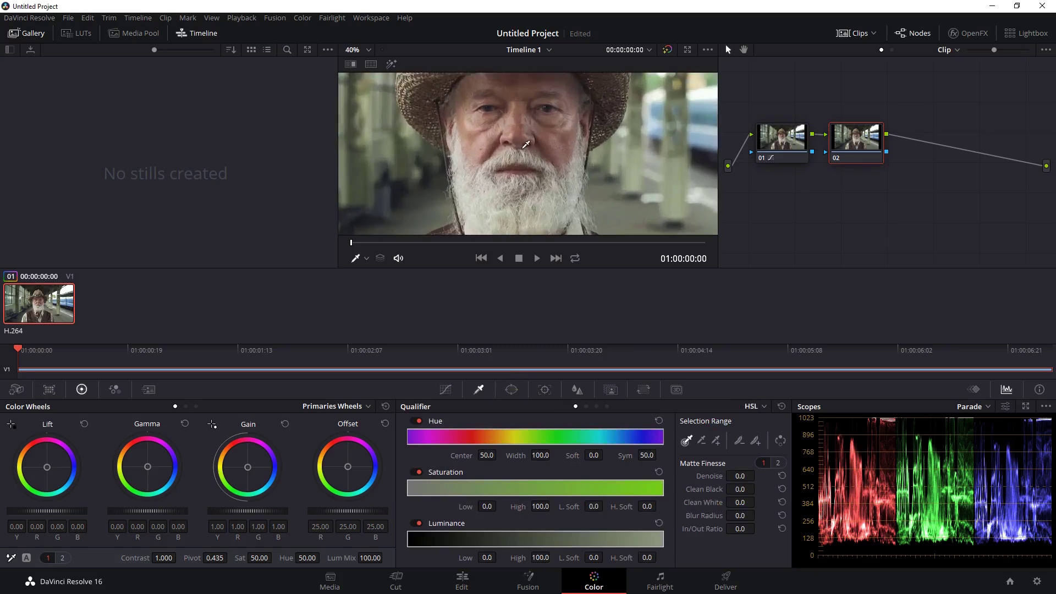
pyautogui.click(519, 109)
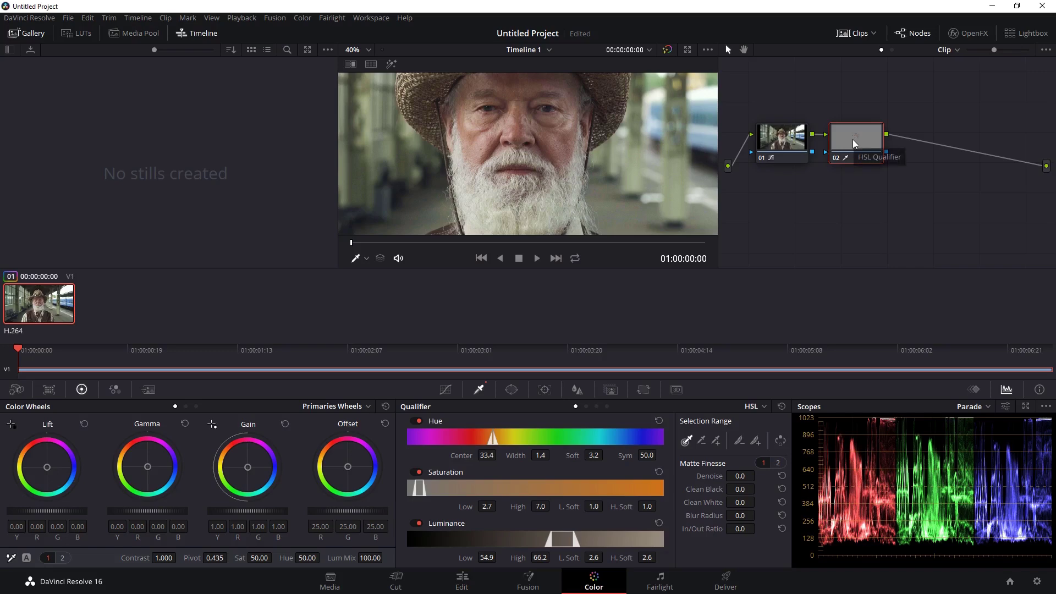
pyautogui.hotkey('shift', 'h')
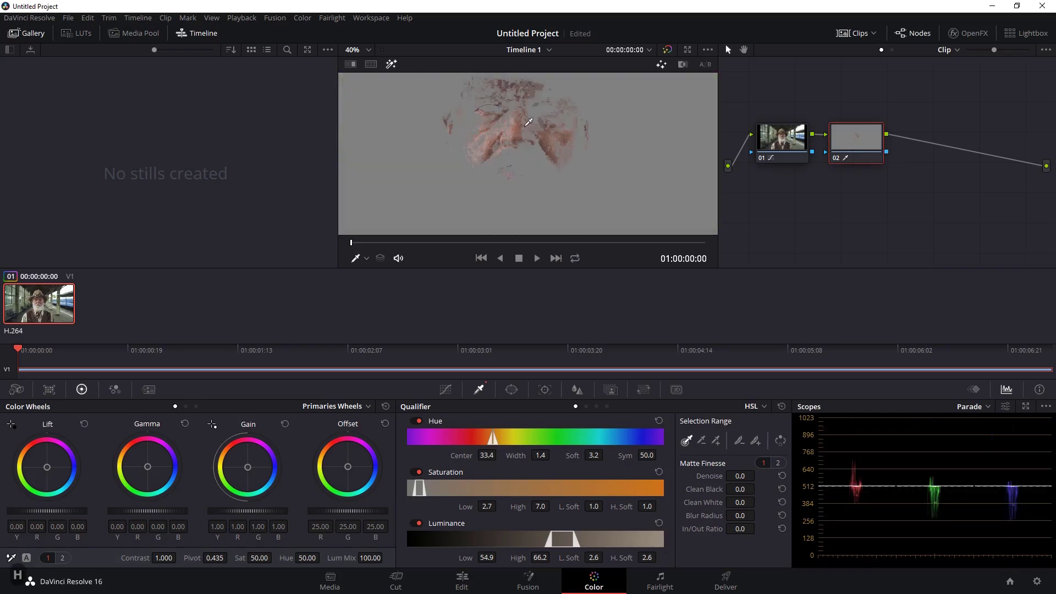
pyautogui.hotkey('shift', 'h')
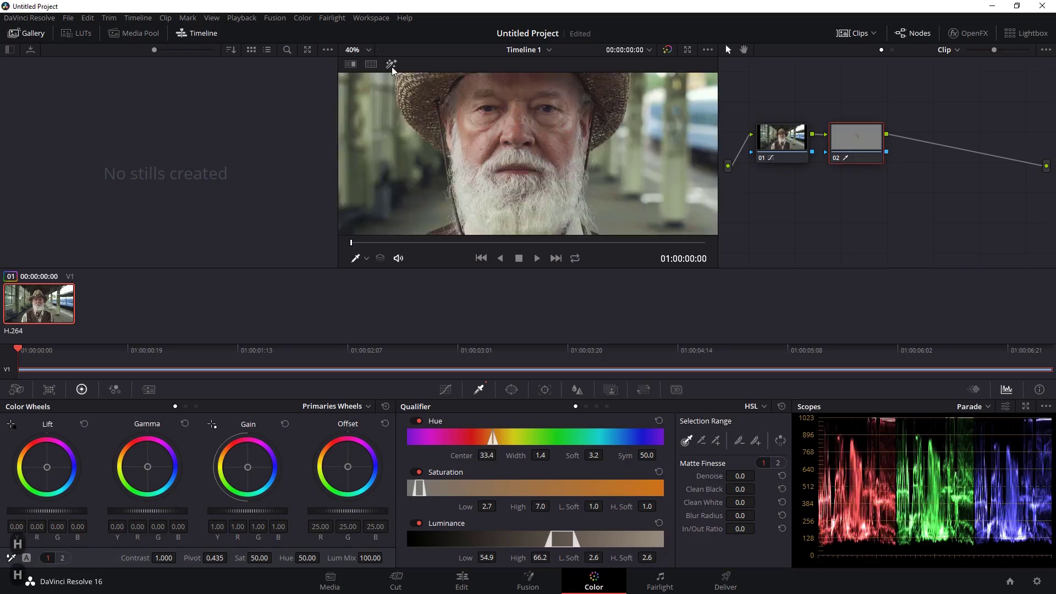
pyautogui.click(392, 67)
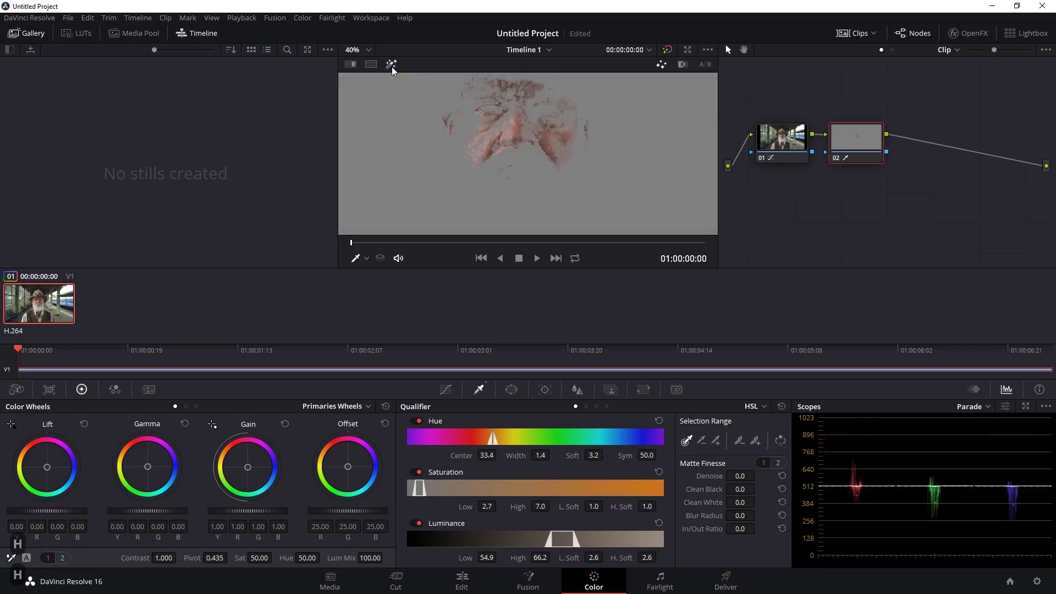
# Widen the skin selection across the face, subtract background tones, then re-sample the face.
pyautogui.click(509, 127)
pyautogui.moveTo(509, 127); pyautogui.dragTo(514, 137)
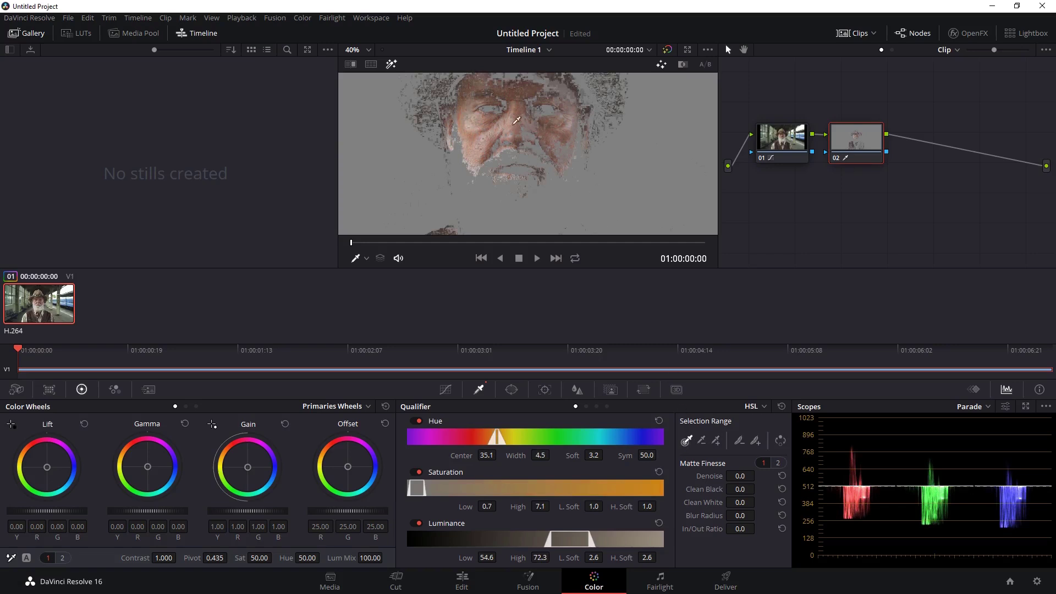
pyautogui.moveTo(515, 119); pyautogui.dragTo(567, 108)
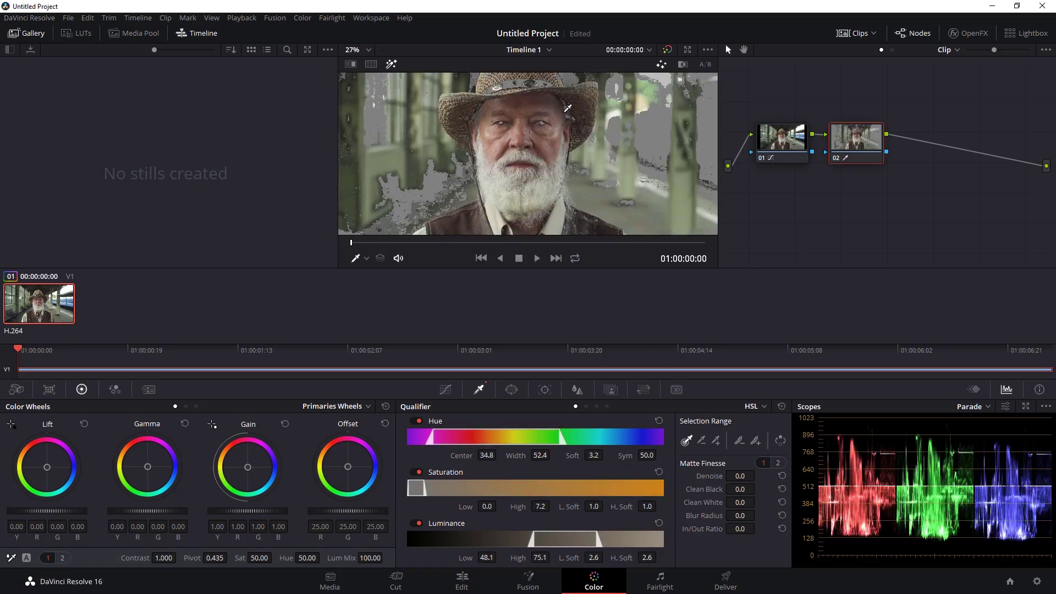
pyautogui.click(701, 440)
pyautogui.click(641, 166)
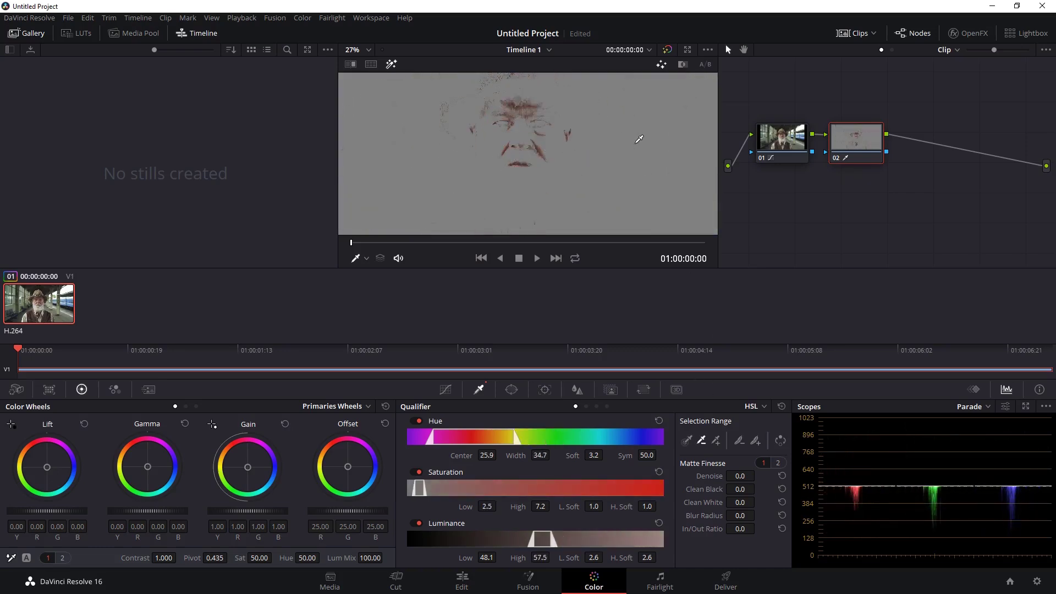
pyautogui.click(686, 440)
pyautogui.scroll(-1, 523, 105)
pyautogui.click(523, 105)
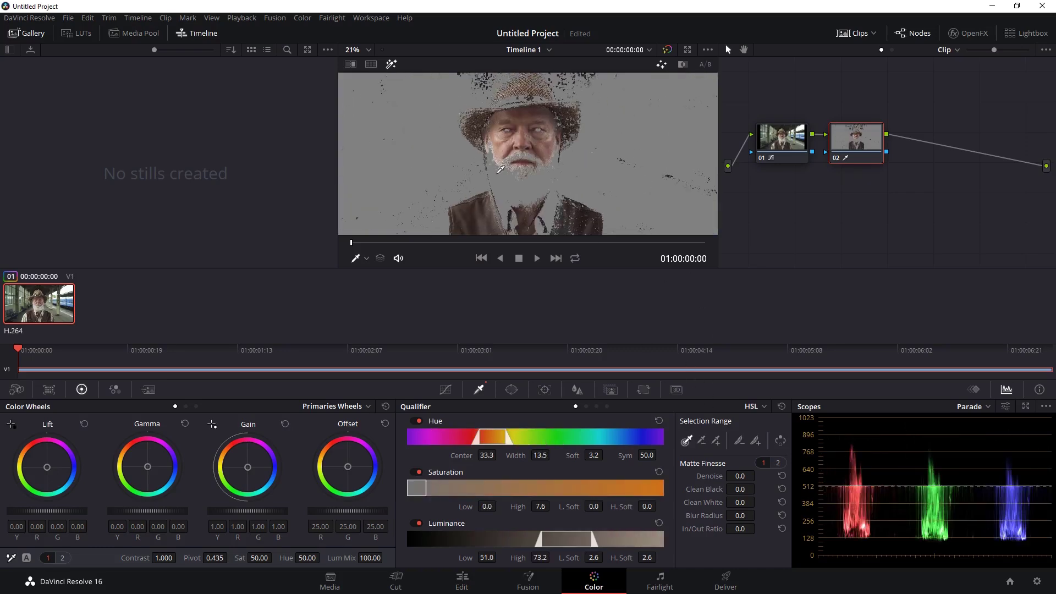
# Refine the skin key by adding face tones, removing stray background and softening saturation, ending at Hue Soft 16.8 and L.Soft 3.6.
pyautogui.scroll(1, 546, 119)
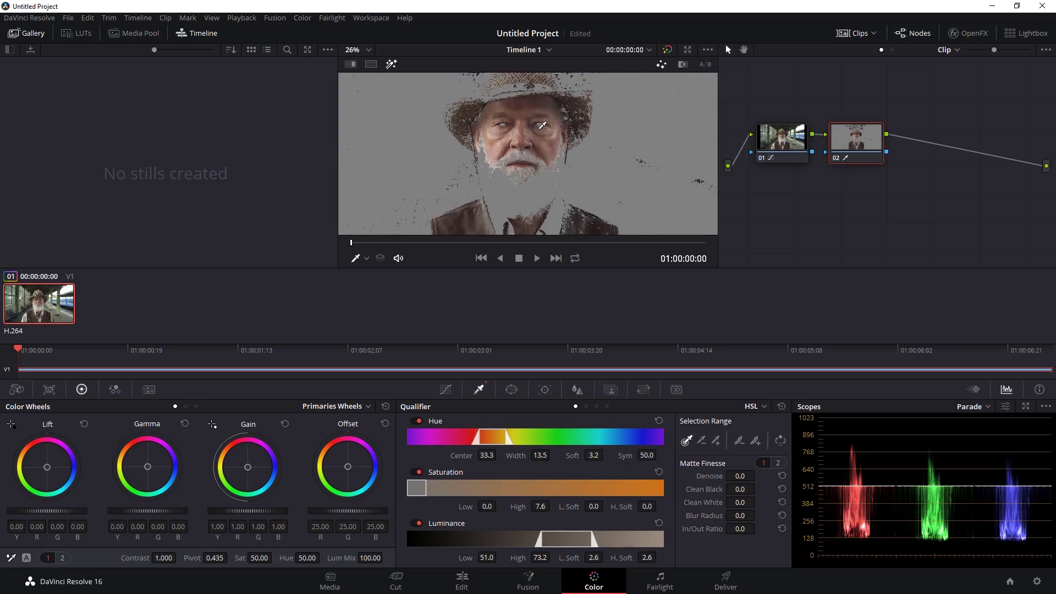
pyautogui.click(754, 441)
pyautogui.click(567, 108)
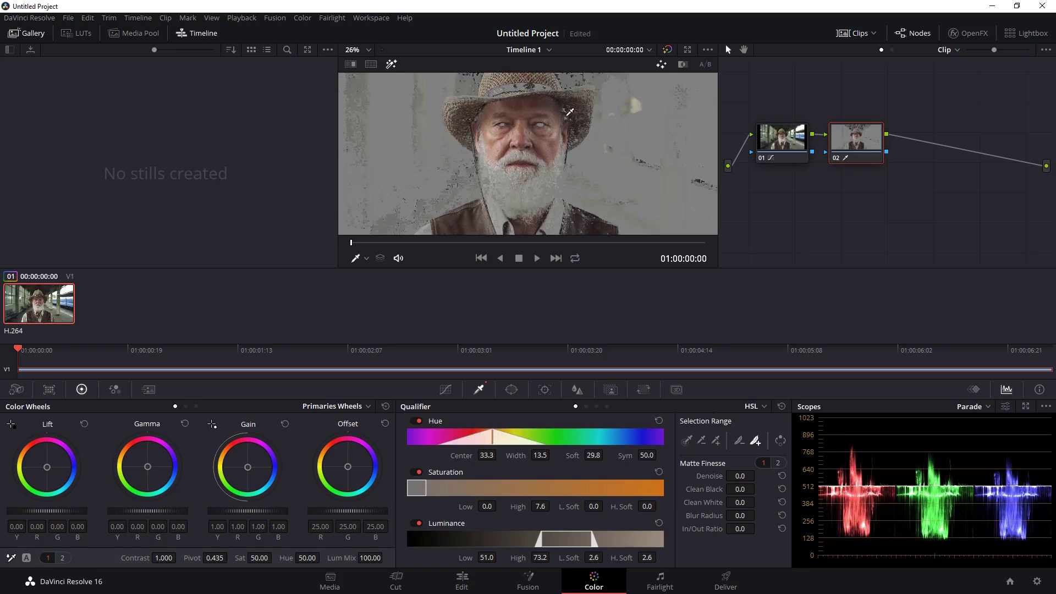
pyautogui.click(740, 440)
pyautogui.click(610, 132)
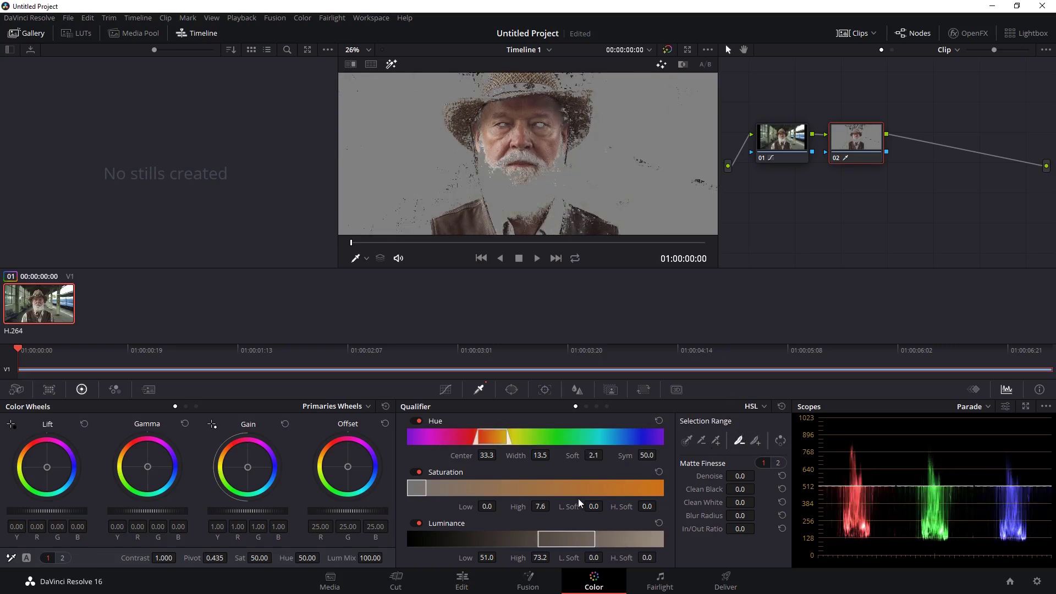
pyautogui.moveTo(592, 506); pyautogui.dragTo(605, 506)
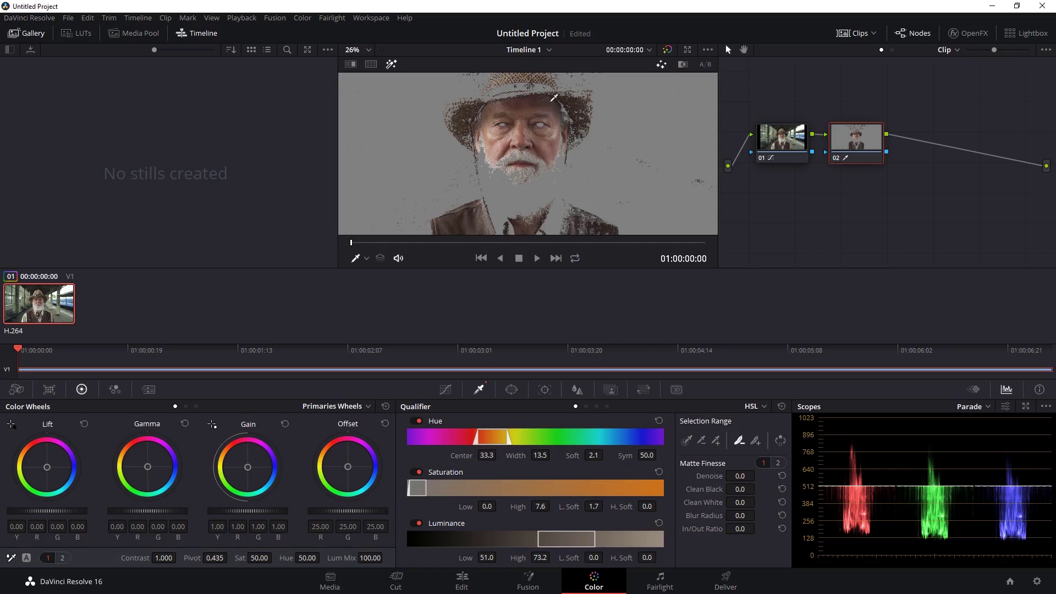
pyautogui.scroll(-1, 553, 110)
pyautogui.keyDown('shift'); pyautogui.click(555, 84); pyautogui.keyUp('shift')
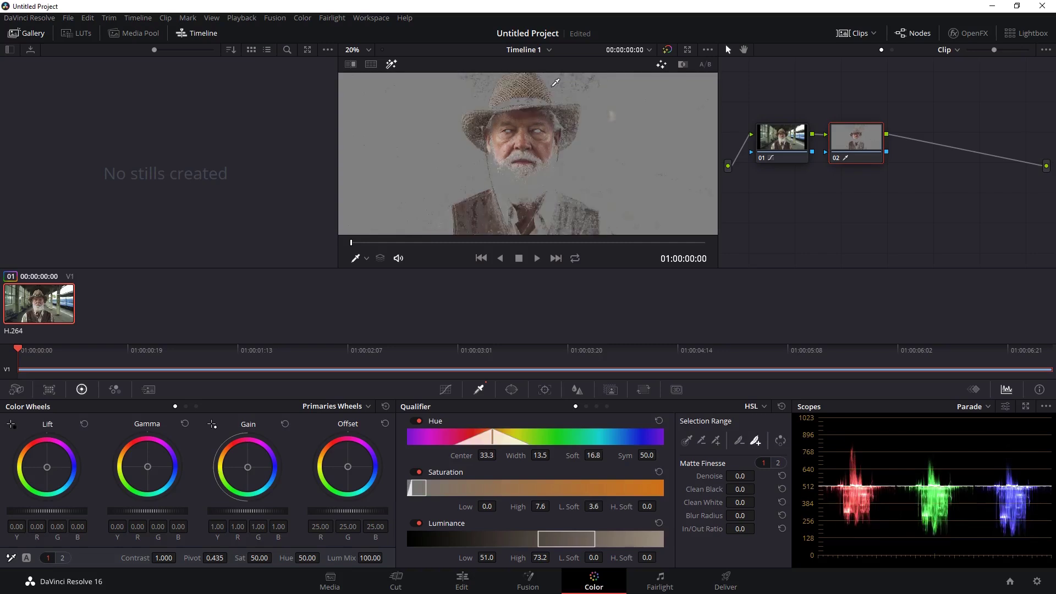
pyautogui.click(391, 65)
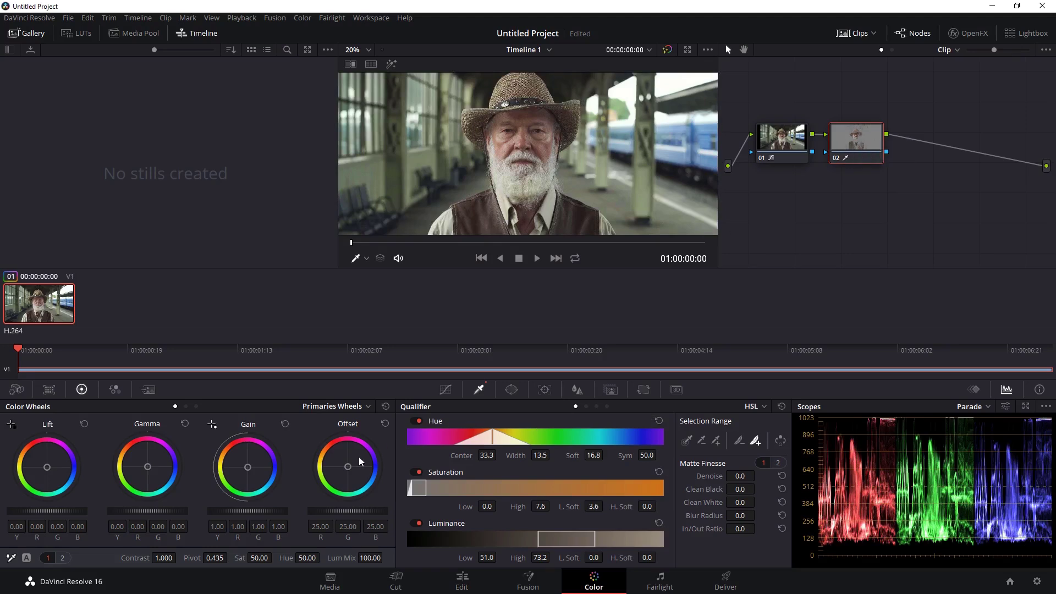
# Push the qualified skin's Offset strongly toward purple (39.06/5.98/170.21), then return to HitFilm Express.
pyautogui.moveTo(348, 466); pyautogui.dragTo(378, 462)
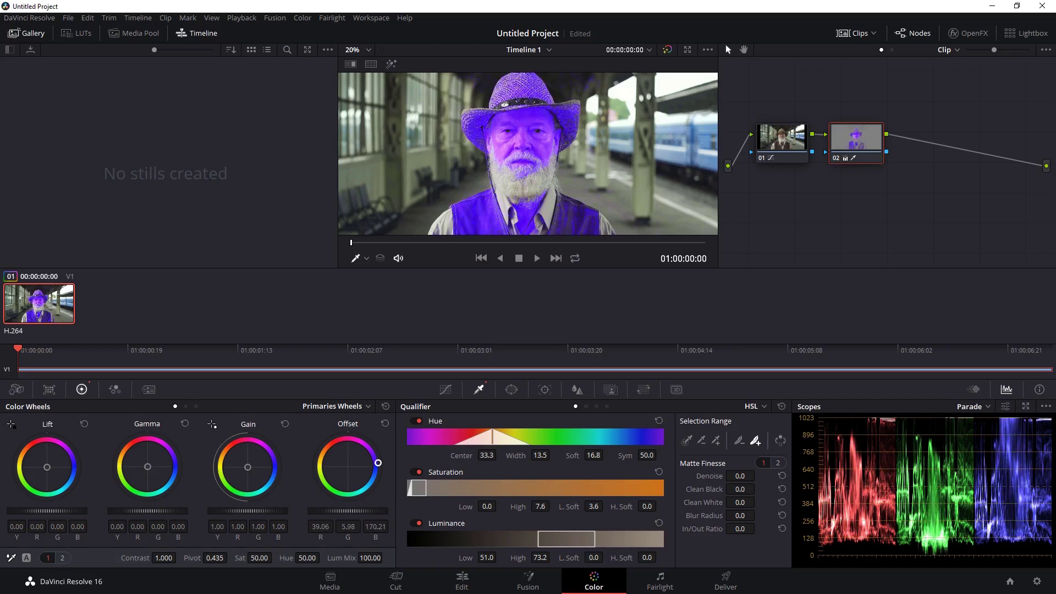
pyautogui.hotkey('alt', 'Tab')
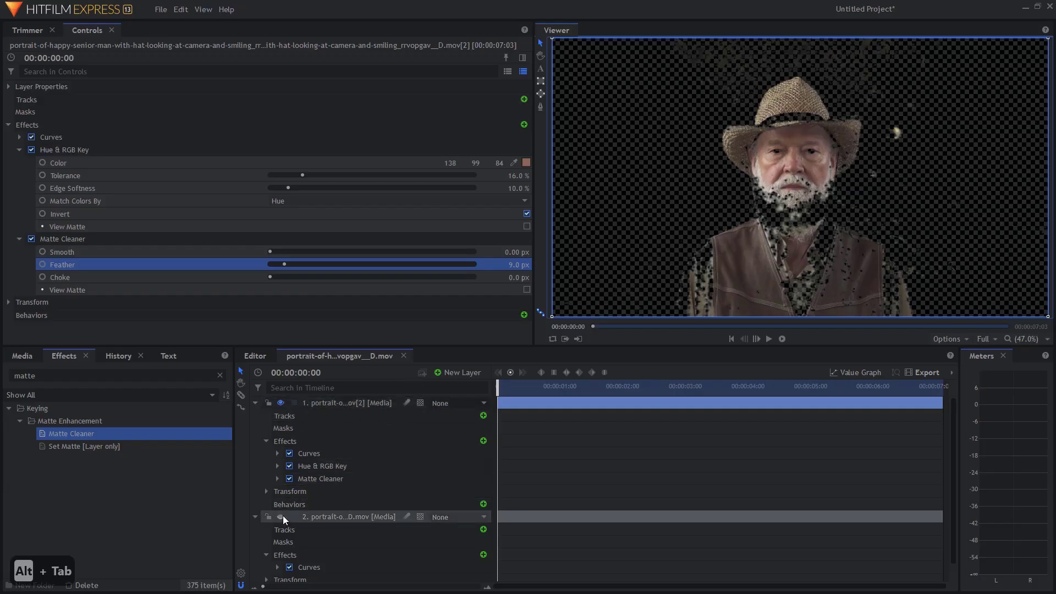
# Try a brightening Curves effect on the keyed man layer over the station background, then delete it.
pyautogui.doubleClick(66, 372)
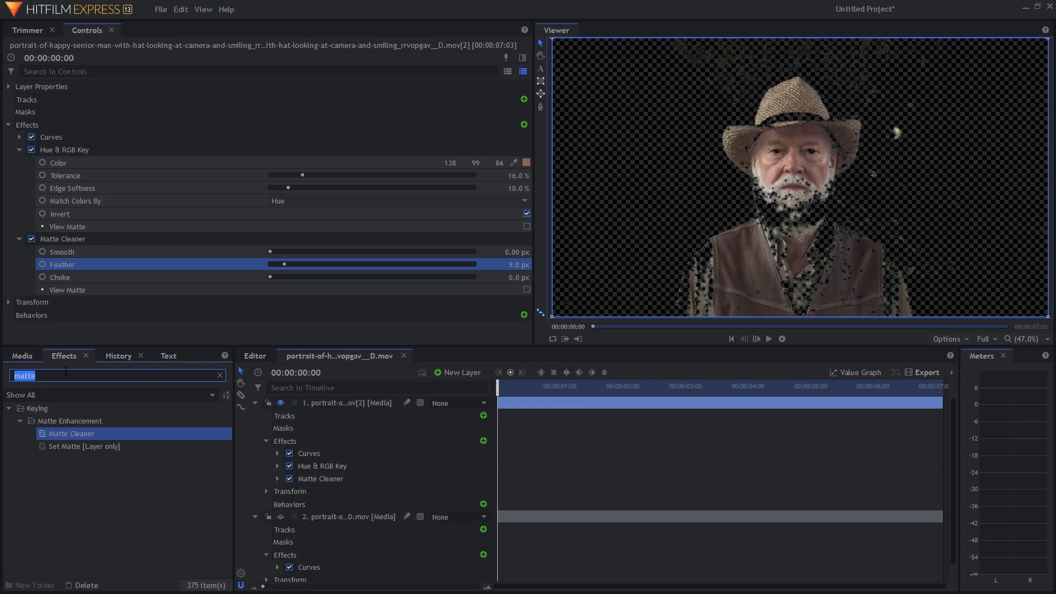
pyautogui.write('curv')
pyautogui.moveTo(49, 421); pyautogui.dragTo(335, 482)
pyautogui.click(279, 530)
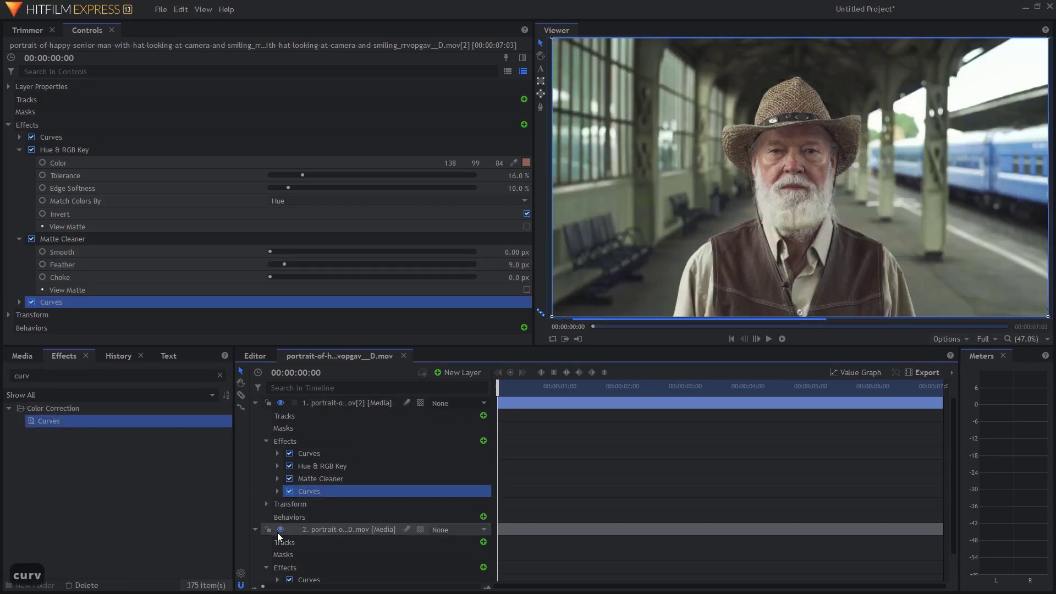
pyautogui.click(23, 302)
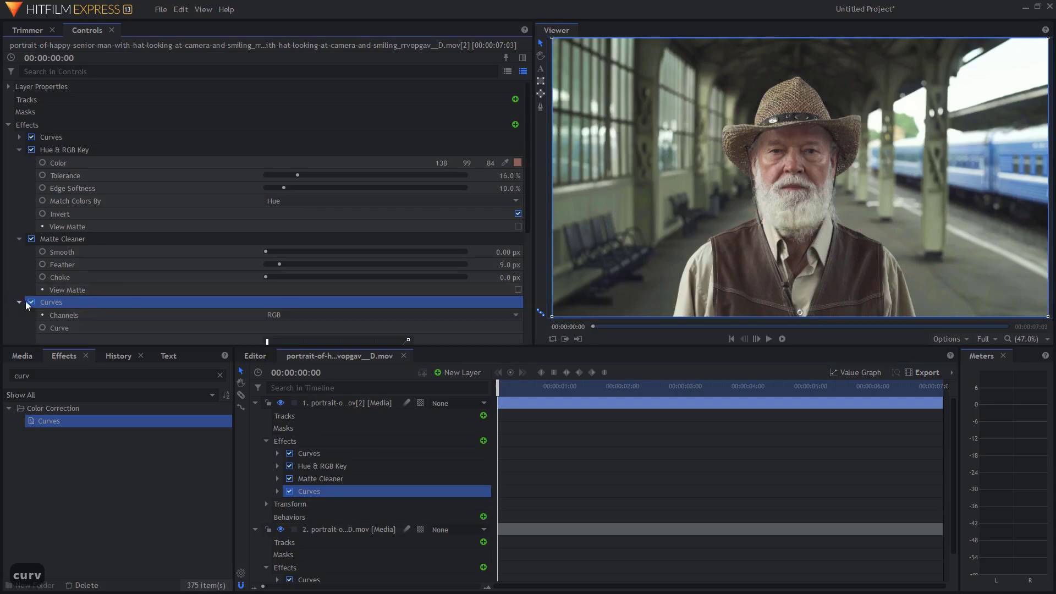
pyautogui.moveTo(320, 226)
pyautogui.mouseDown()
pyautogui.moveTo(341, 229)
pyautogui.moveTo(361, 252)
pyautogui.moveTo(330, 200)
pyautogui.moveTo(306, 184)
pyautogui.moveTo(342, 226)
pyautogui.moveTo(275, 159)
pyautogui.moveTo(332, 224)
pyautogui.moveTo(315, 207)
pyautogui.mouseUp()
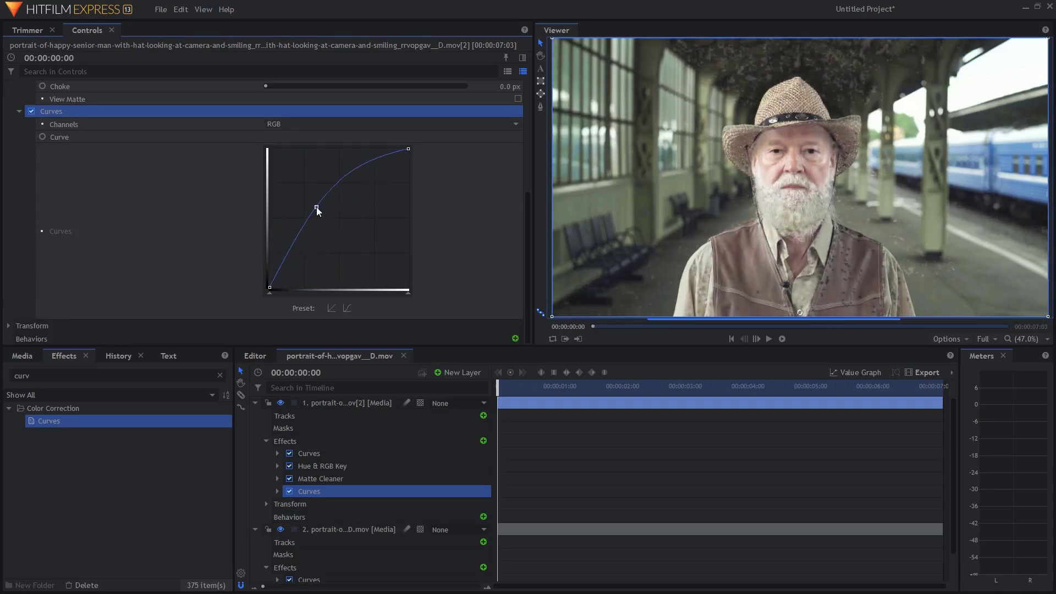
pyautogui.press('Delete')
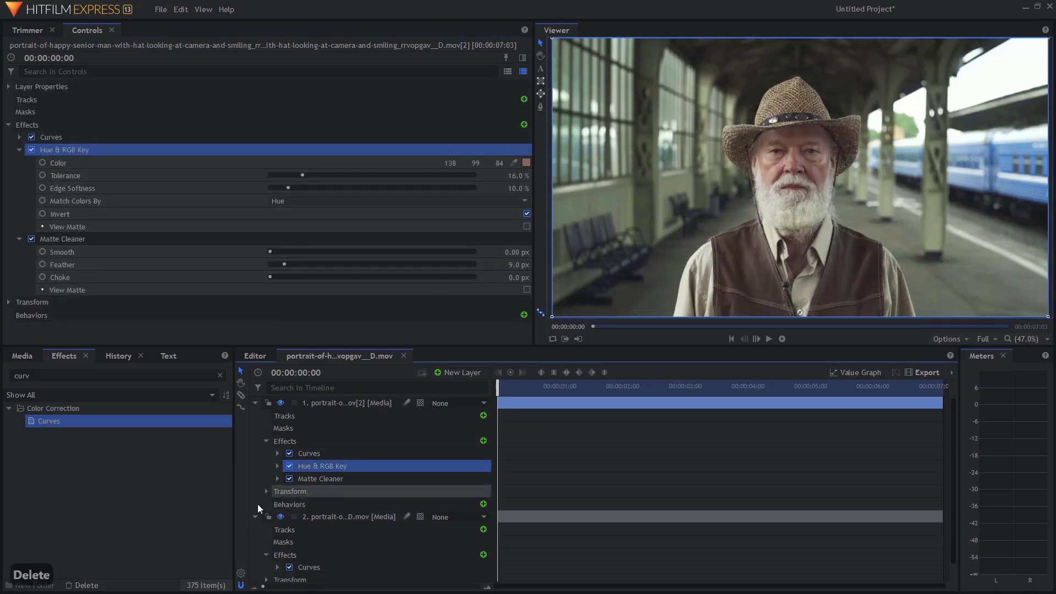
# Lower the Hue & RGB Key tolerance to 9.0%, checking the key with the background hidden.
pyautogui.click(280, 516)
pyautogui.moveTo(340, 175); pyautogui.dragTo(308, 184)
pyautogui.click(280, 516)
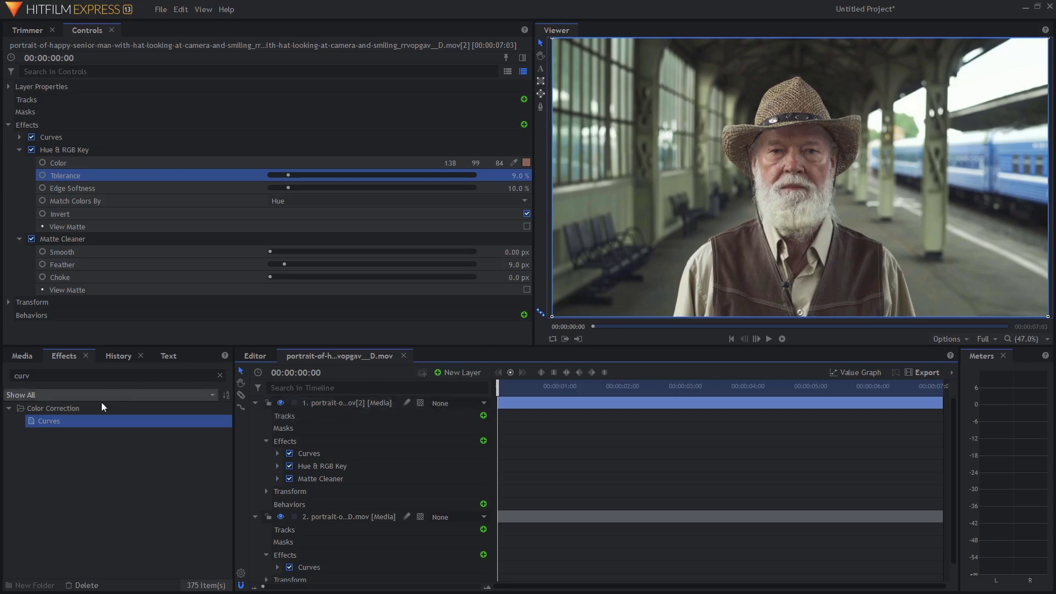
# Add Curves to layer 2 and try raising the Blue curve, then reset it to straight.
pyautogui.moveTo(60, 423); pyautogui.dragTo(337, 558)
pyautogui.click(302, 168)
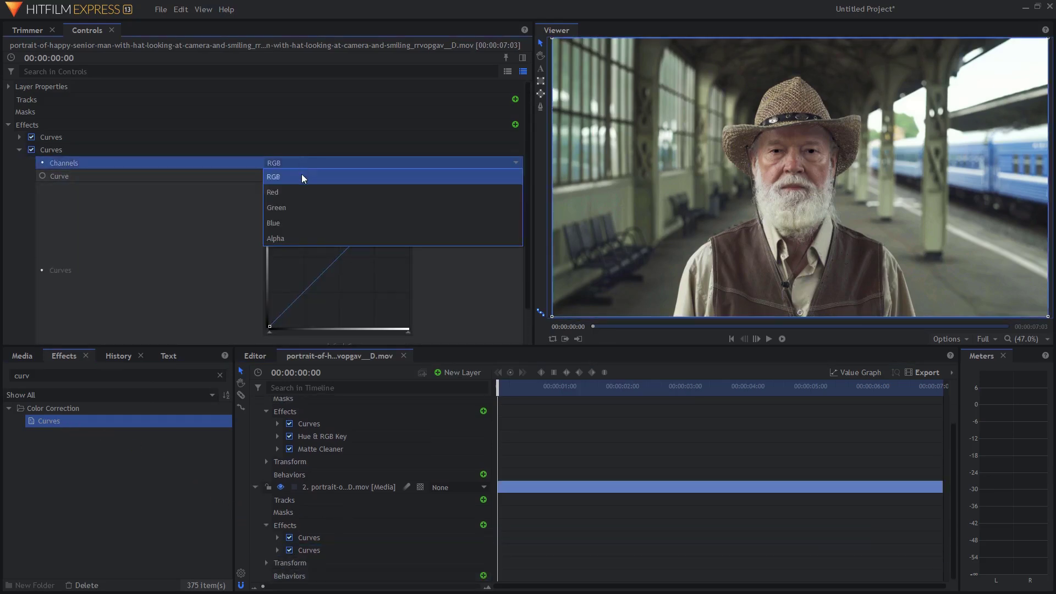
pyautogui.click(289, 224)
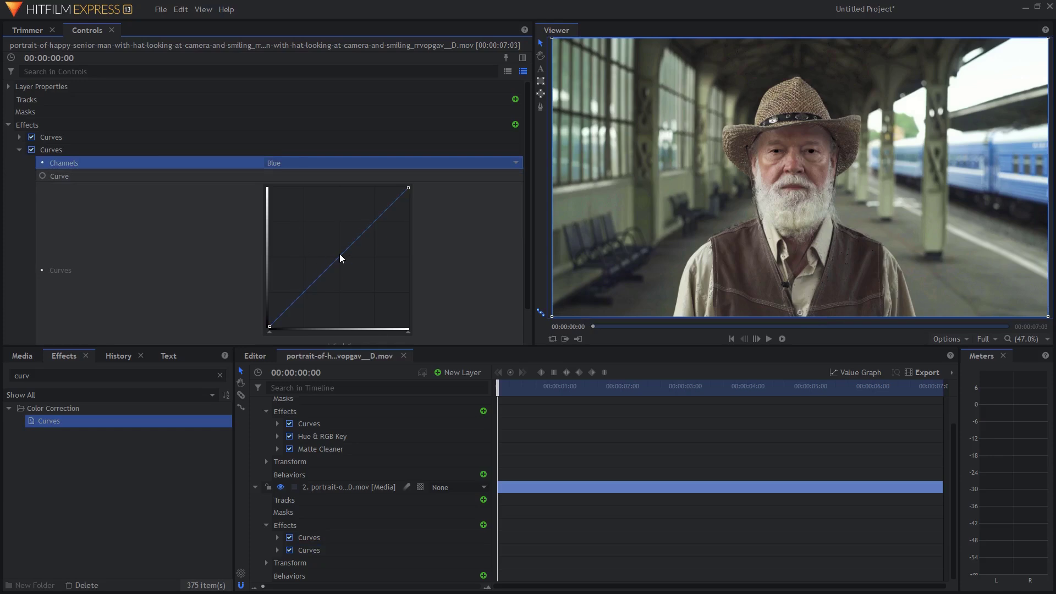
pyautogui.moveTo(339, 256); pyautogui.dragTo(307, 230)
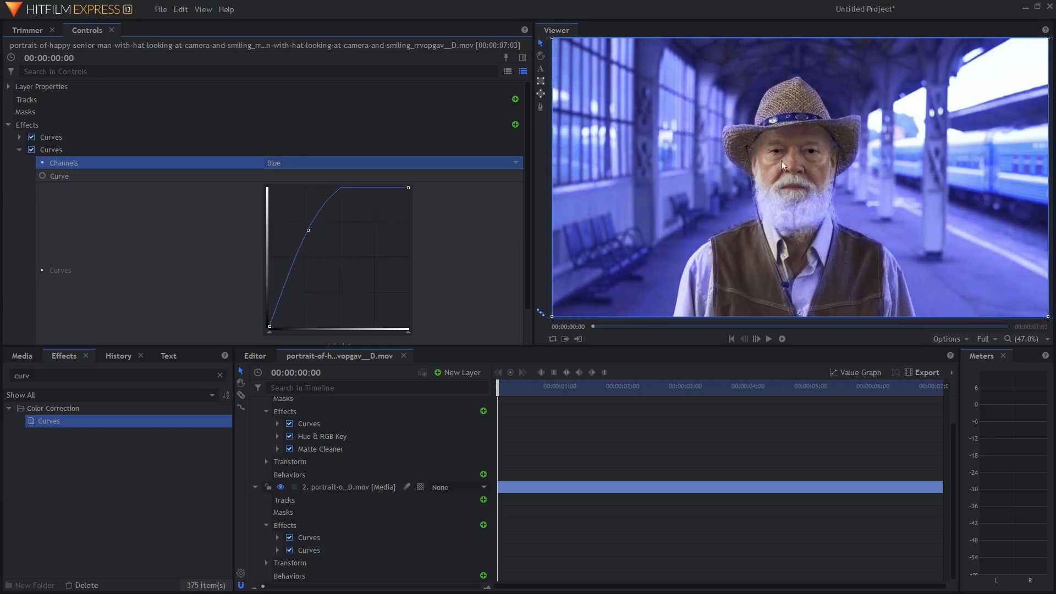
pyautogui.rightClick(123, 150)
pyautogui.click(152, 237)
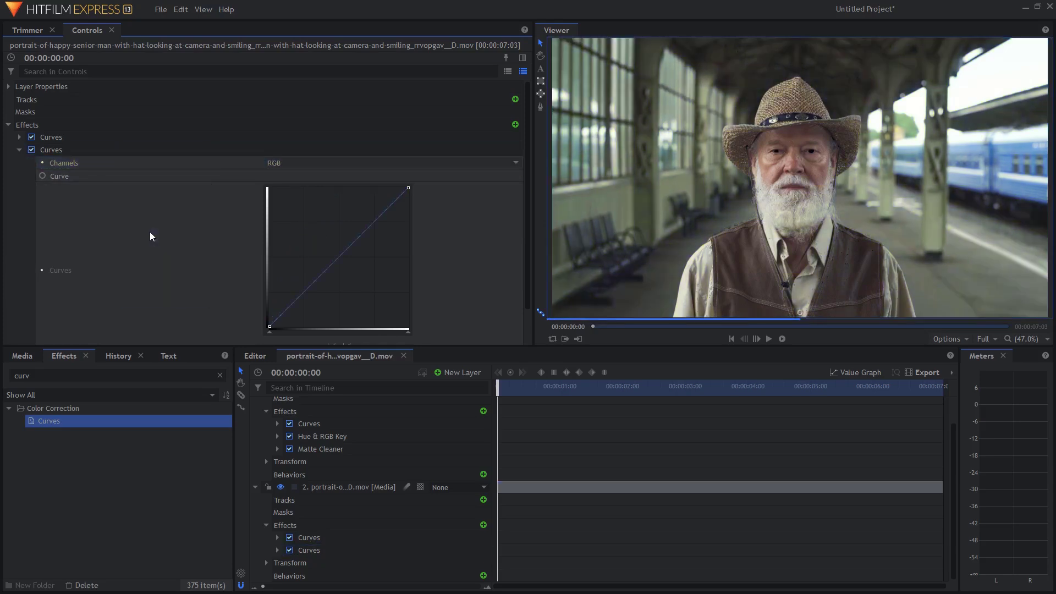
# Pull the Red curve down, lift the Blue curve, and add a point on Green for a teal cast.
pyautogui.click(280, 164)
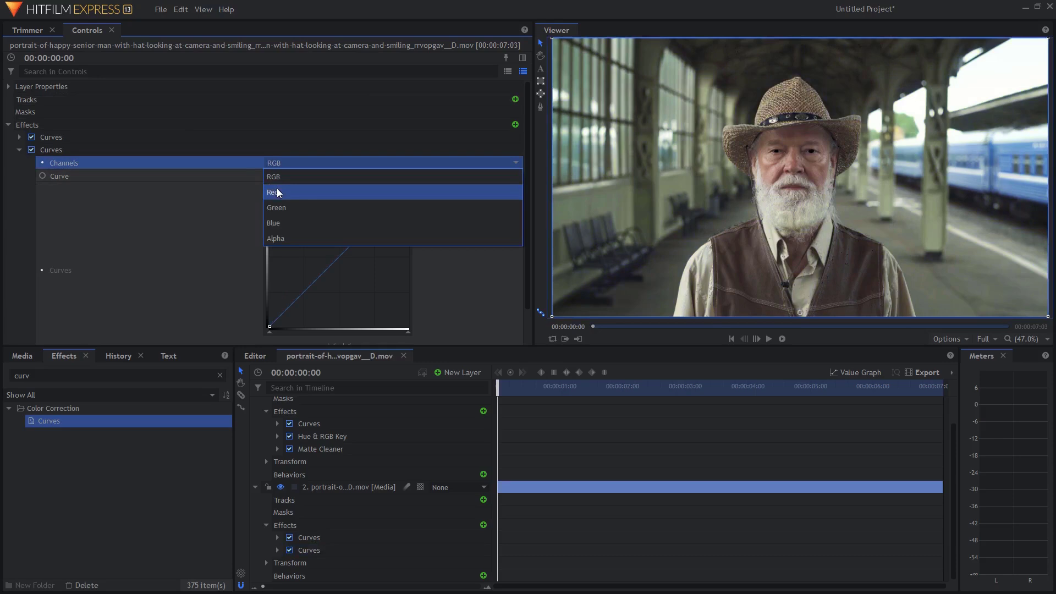
pyautogui.click(278, 193)
pyautogui.moveTo(333, 264); pyautogui.dragTo(297, 288)
pyautogui.click(275, 164)
pyautogui.click(275, 223)
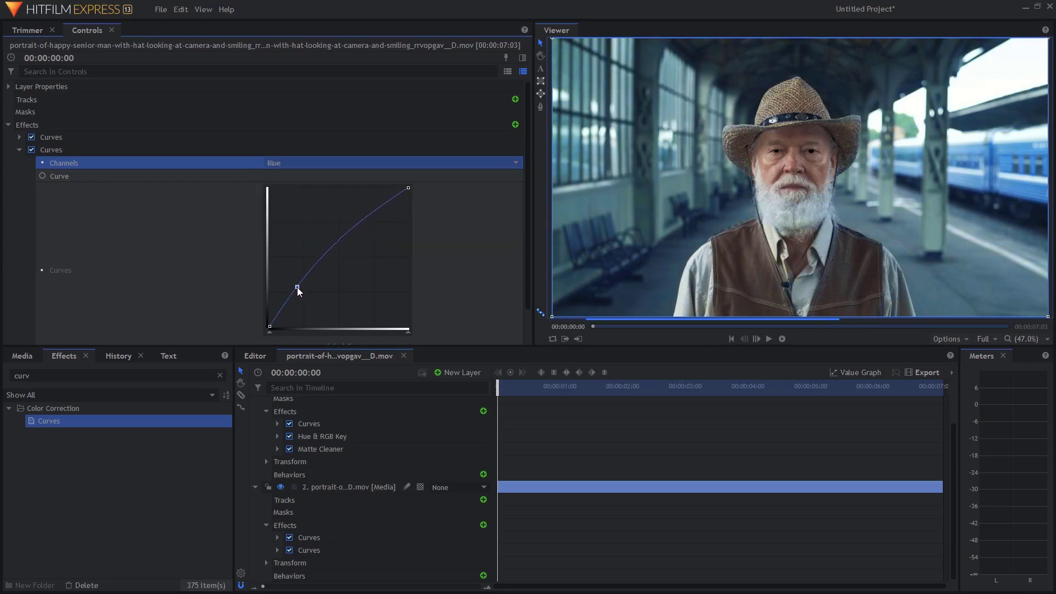
pyautogui.click(275, 162)
pyautogui.click(283, 206)
pyautogui.click(362, 236)
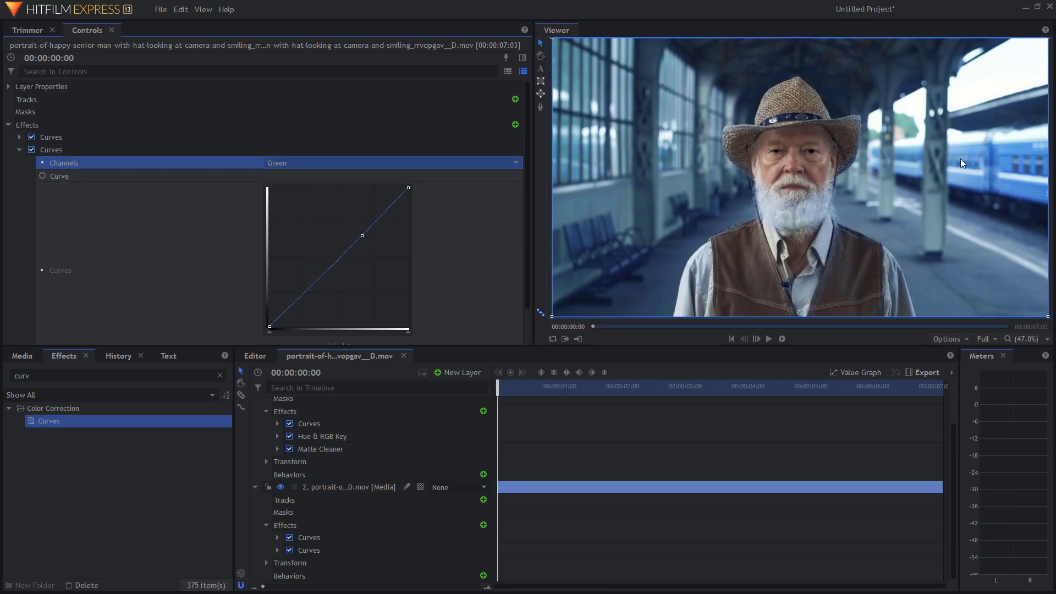
# Fit the whole frame in the viewer and hide the top layer to preview the teal grade.
pyautogui.scroll(-3, 961, 163)
pyautogui.scroll(2, 946, 242)
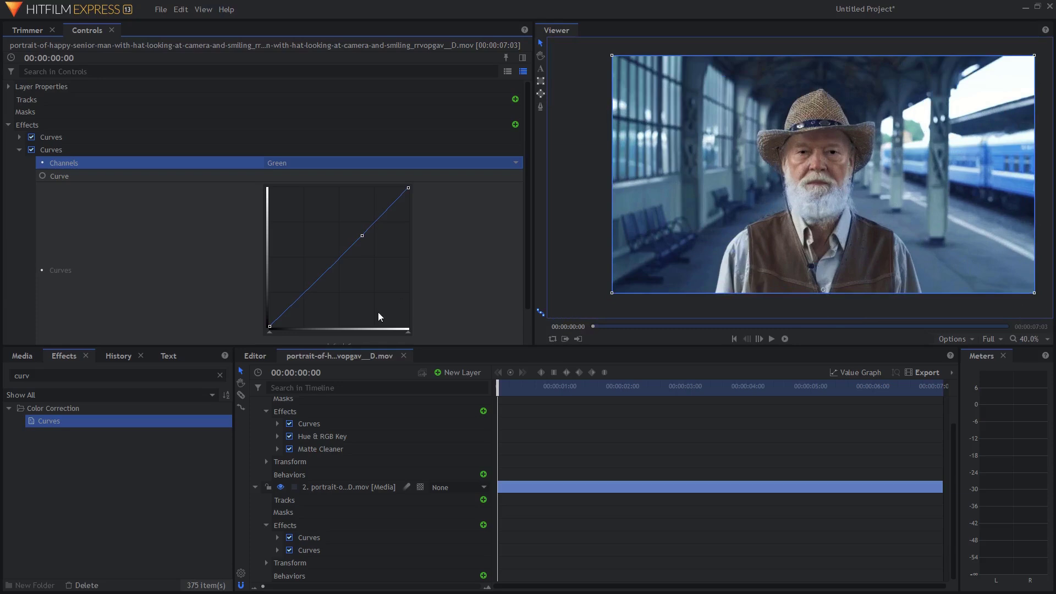
pyautogui.click(1047, 339)
pyautogui.scroll(2, 549, 416)
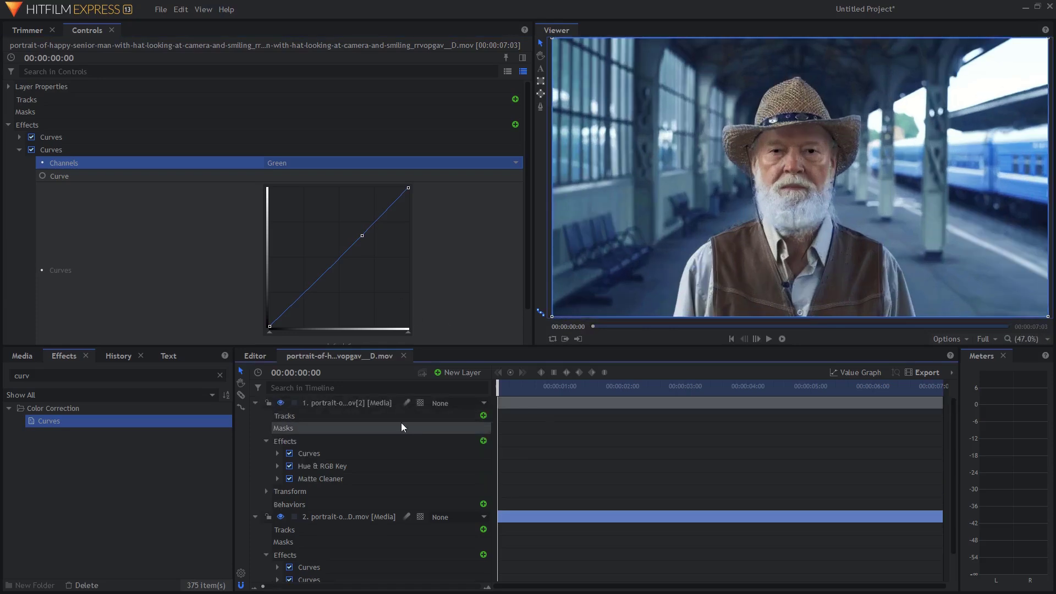
pyautogui.click(280, 402)
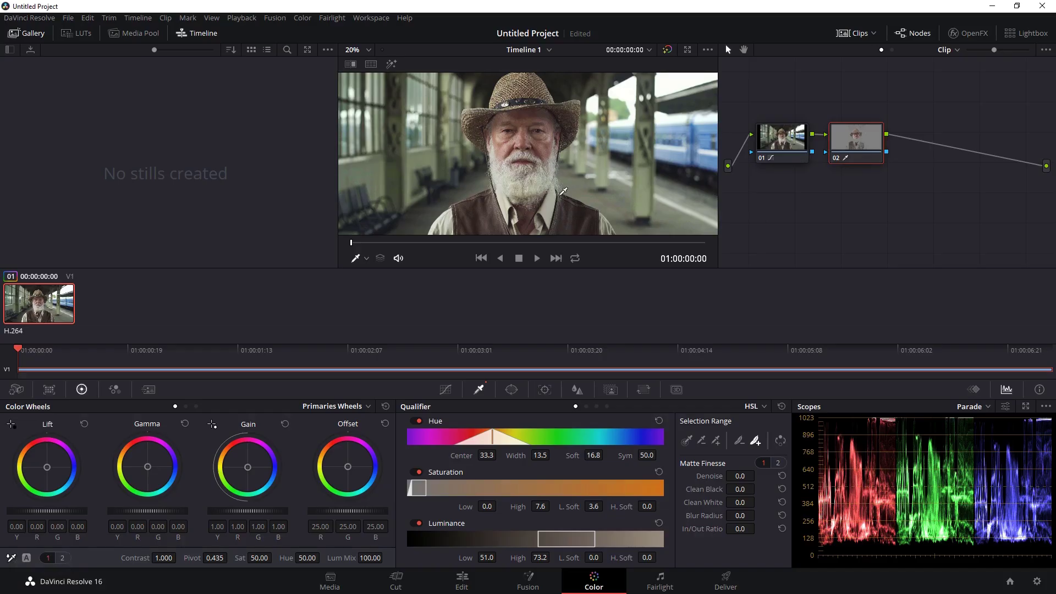
# Add a serial node after the qualifier and curve it teal: blue up, red down, green slightly down.
pyautogui.hotkey('alt', 's')
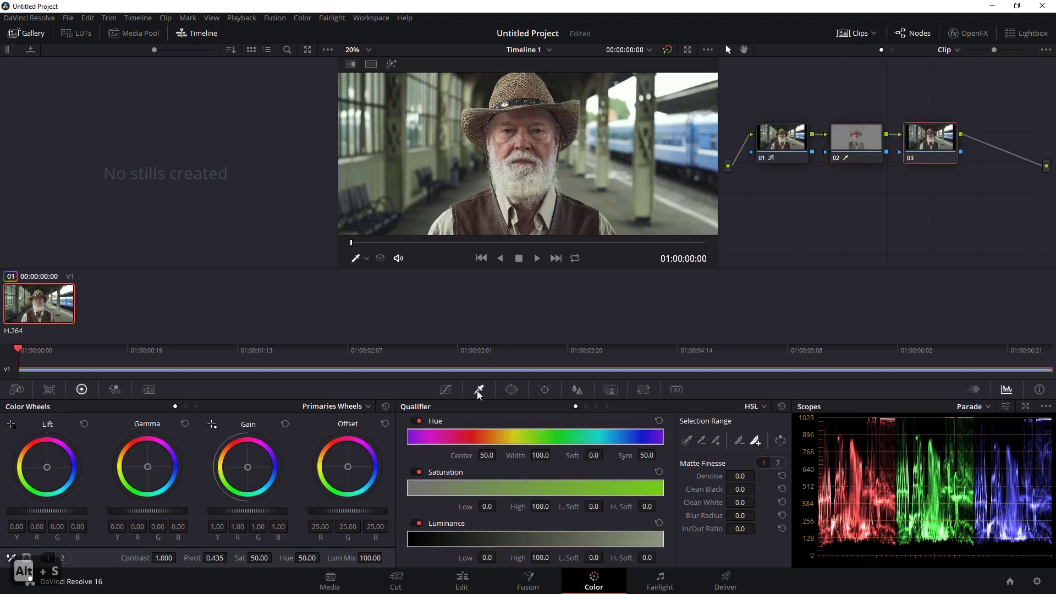
pyautogui.click(444, 390)
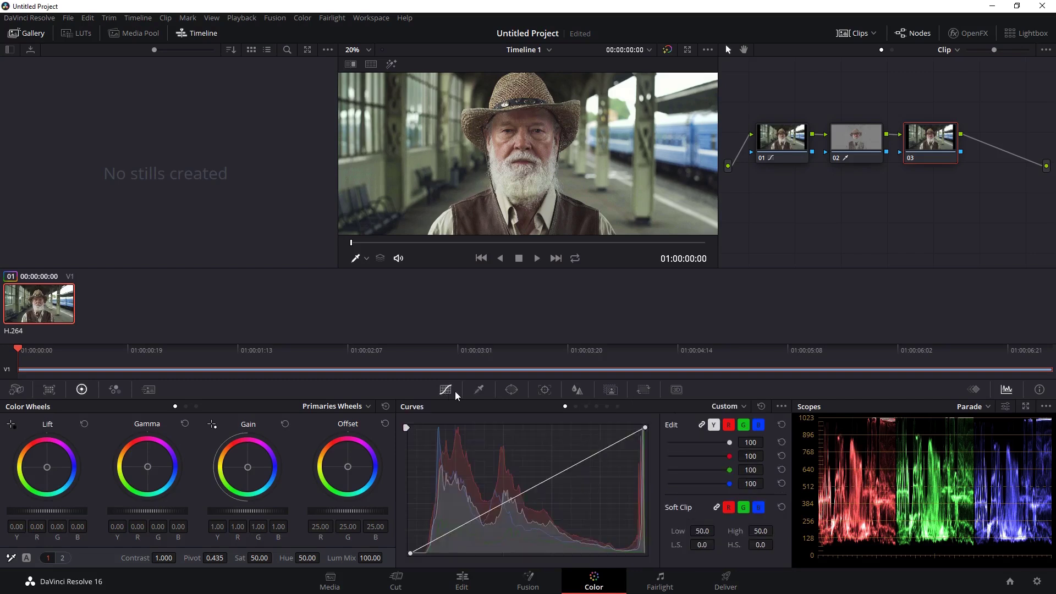
pyautogui.click(758, 424)
pyautogui.moveTo(467, 524); pyautogui.dragTo(459, 515)
pyautogui.click(728, 425)
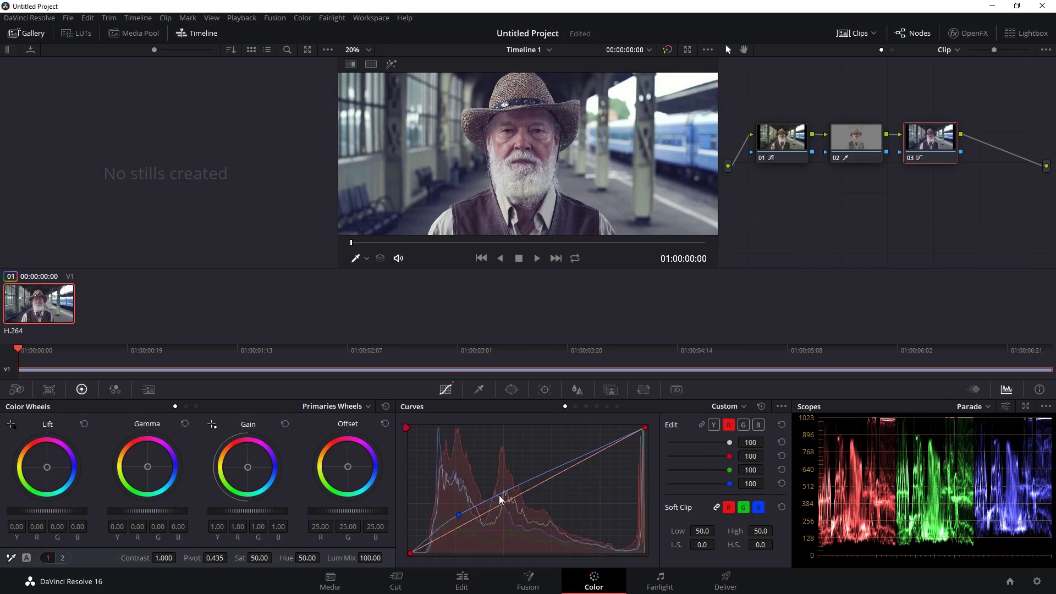
pyautogui.moveTo(477, 519); pyautogui.dragTo(479, 532)
pyautogui.click(743, 425)
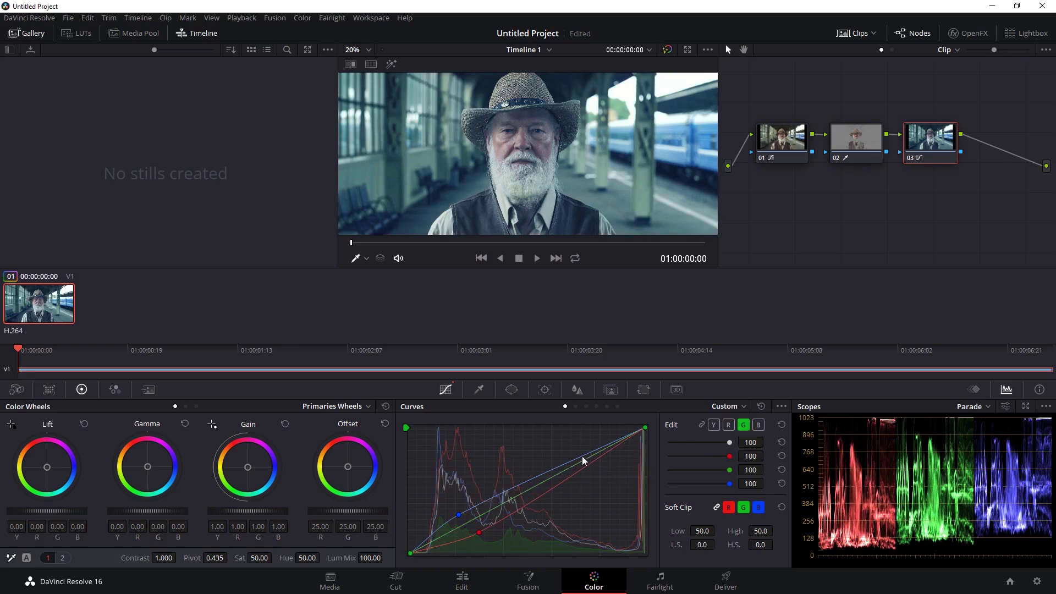
pyautogui.moveTo(584, 460); pyautogui.dragTo(584, 468)
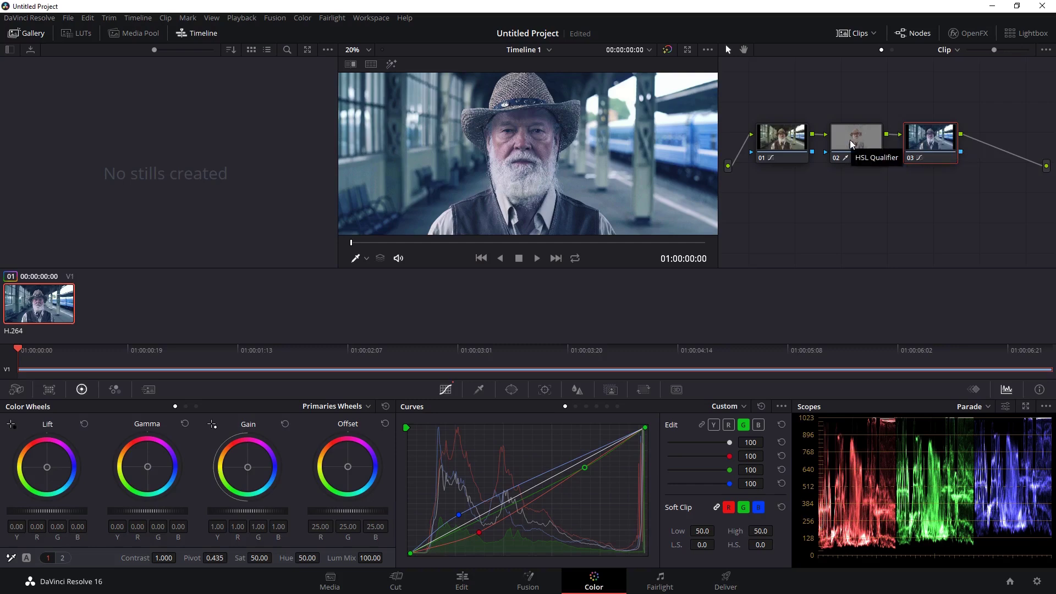
pyautogui.hotkey('alt', 'Tab')
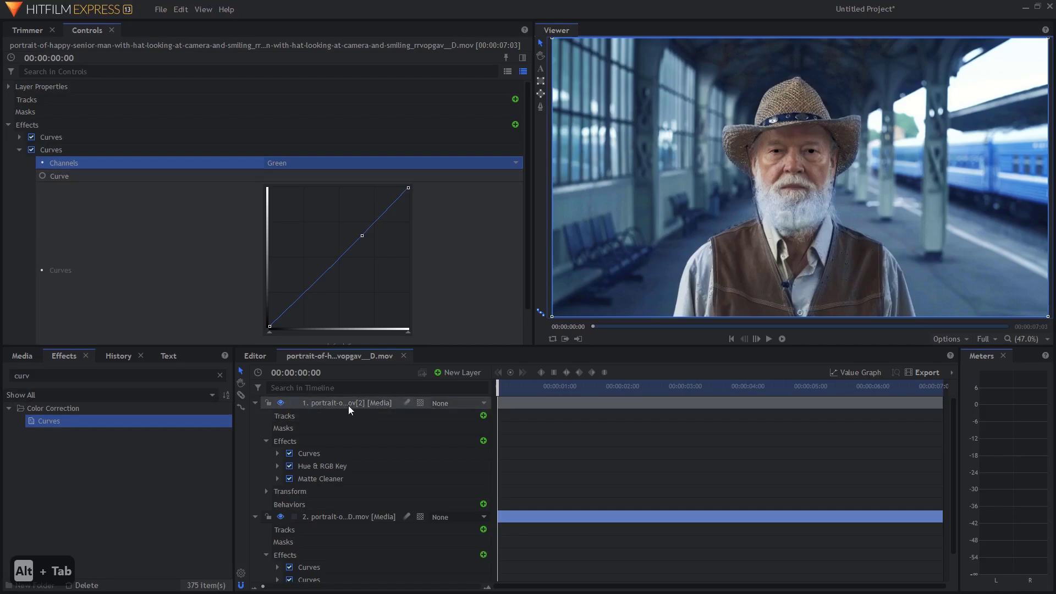
# Add layer node 05 and feed it the skin key from qualifier node 02.
pyautogui.hotkey('alt', 'Tab')
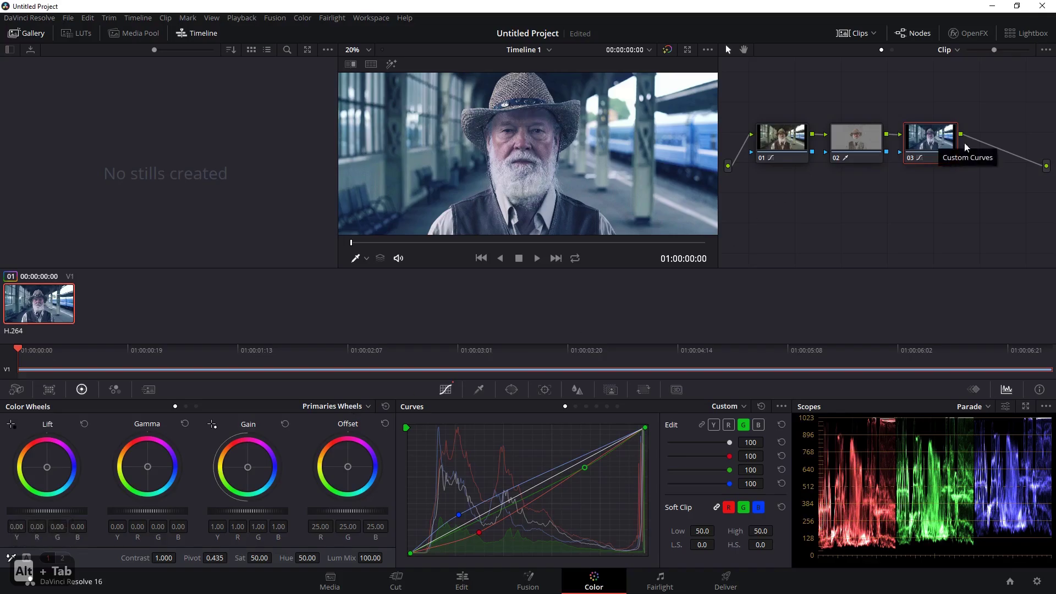
pyautogui.hotkey('alt', 'l')
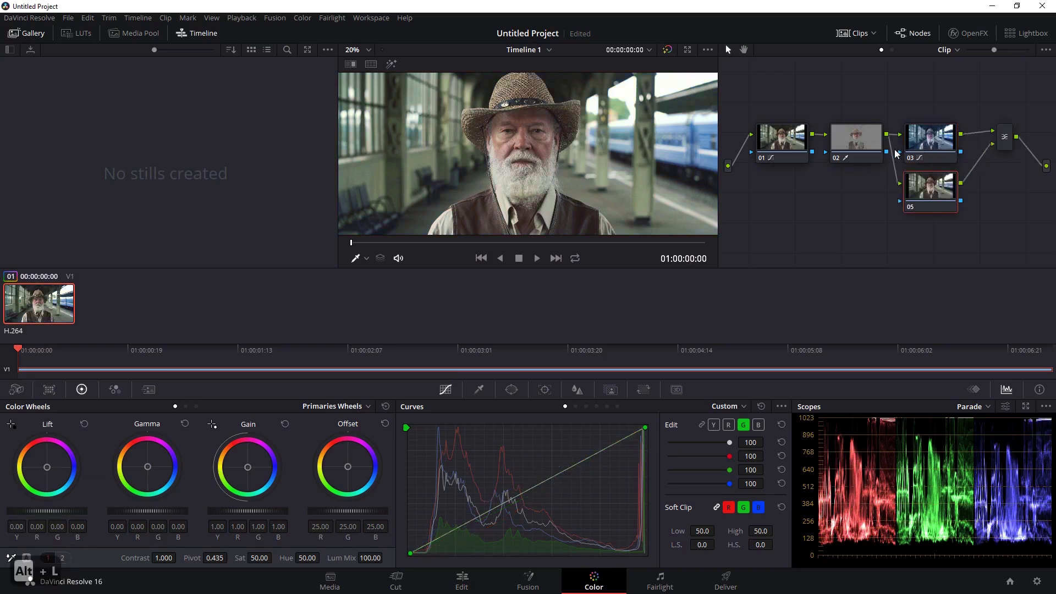
pyautogui.moveTo(860, 141); pyautogui.dragTo(856, 140)
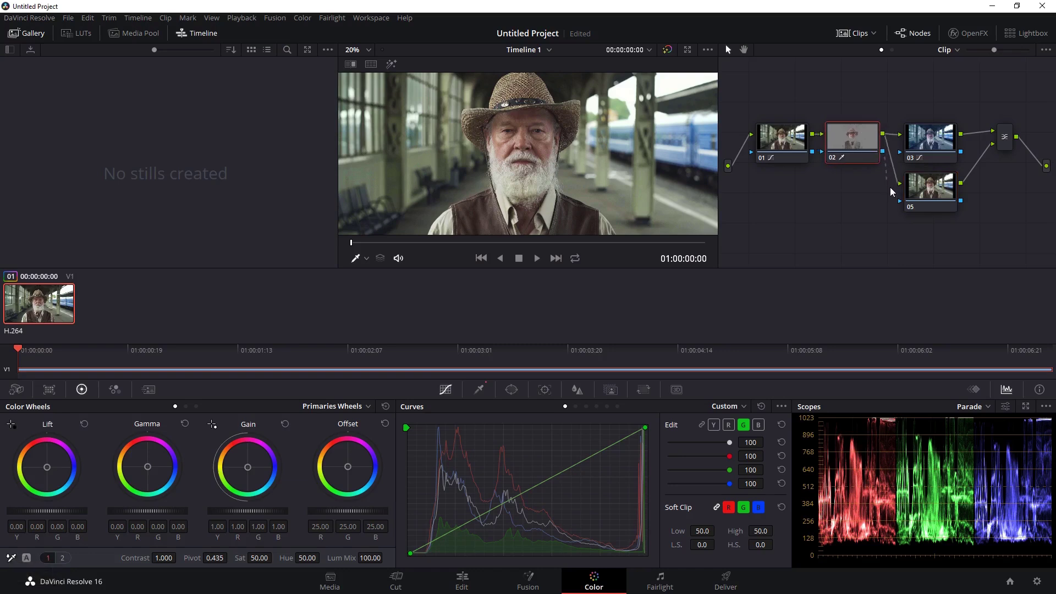
pyautogui.moveTo(898, 200); pyautogui.dragTo(898, 201)
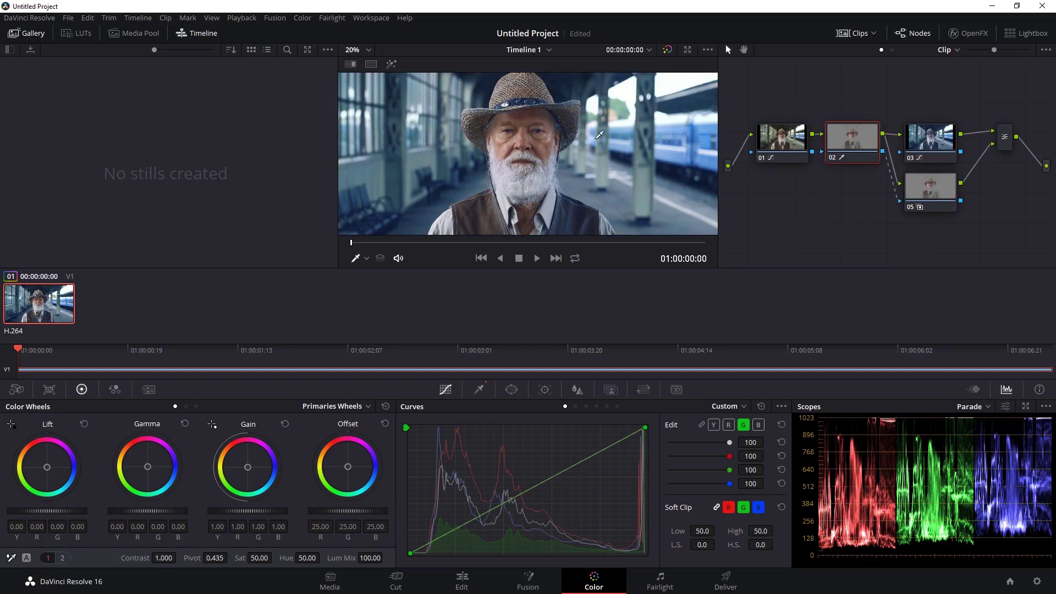
# Select layer node 05, then qualifier node 02, and show the qualifier settings.
pyautogui.click(945, 194)
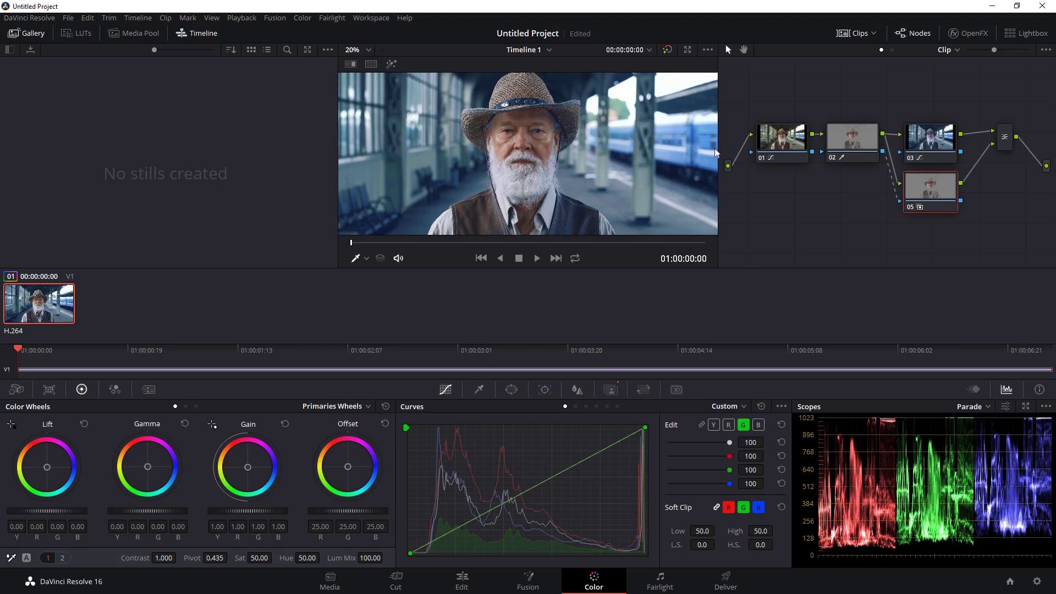
pyautogui.click(867, 148)
pyautogui.click(480, 389)
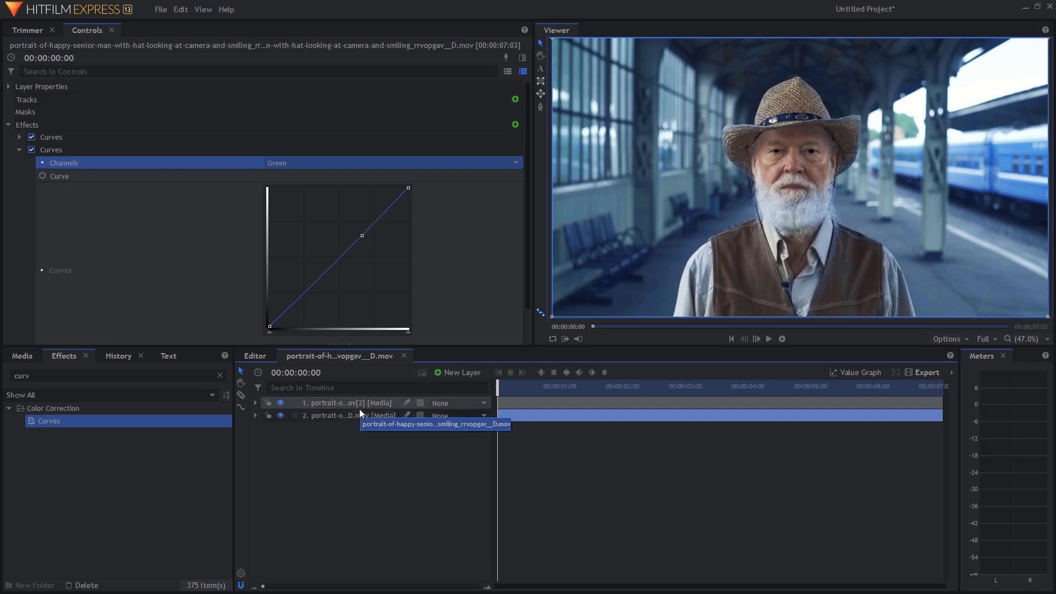
# Duplicate the teal-graded layer, bend its Curves into an S, and toggle visibility to compare.
pyautogui.hotkey('ctrl', 'd')
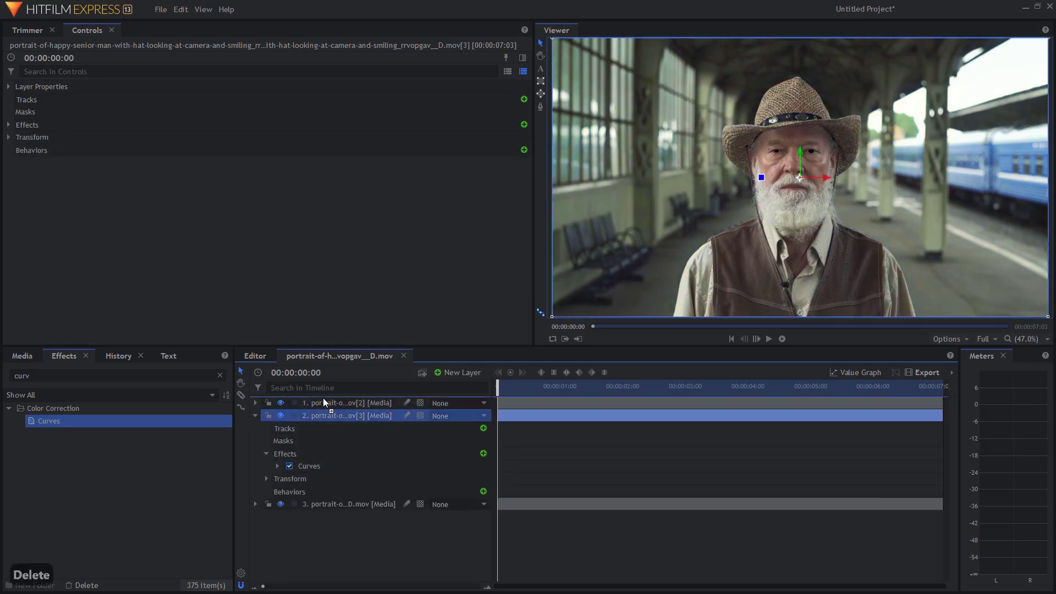
pyautogui.moveTo(380, 226); pyautogui.dragTo(349, 211)
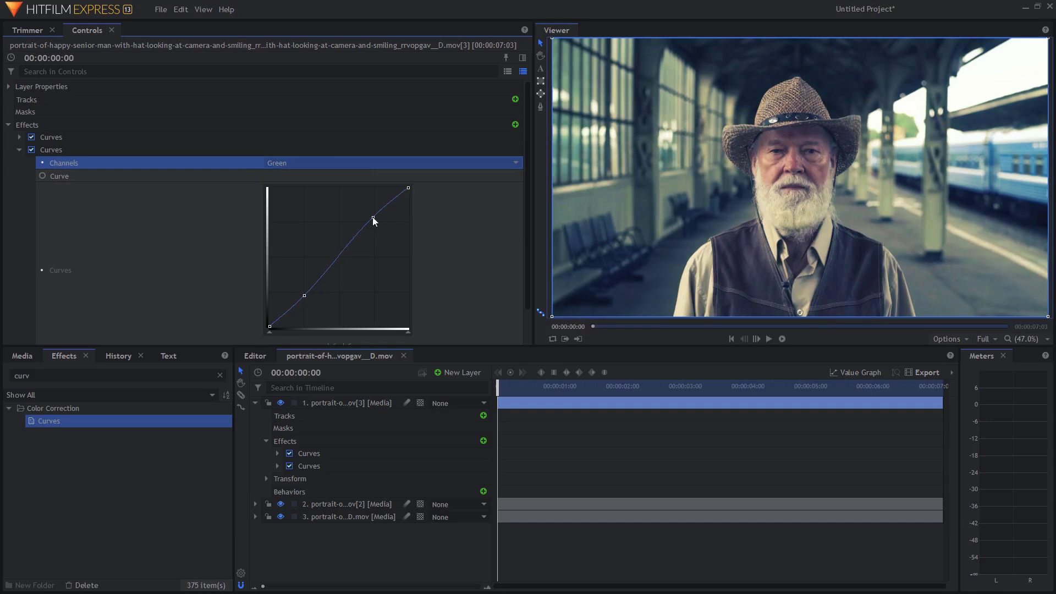
pyautogui.click(281, 403)
pyautogui.click(280, 403)
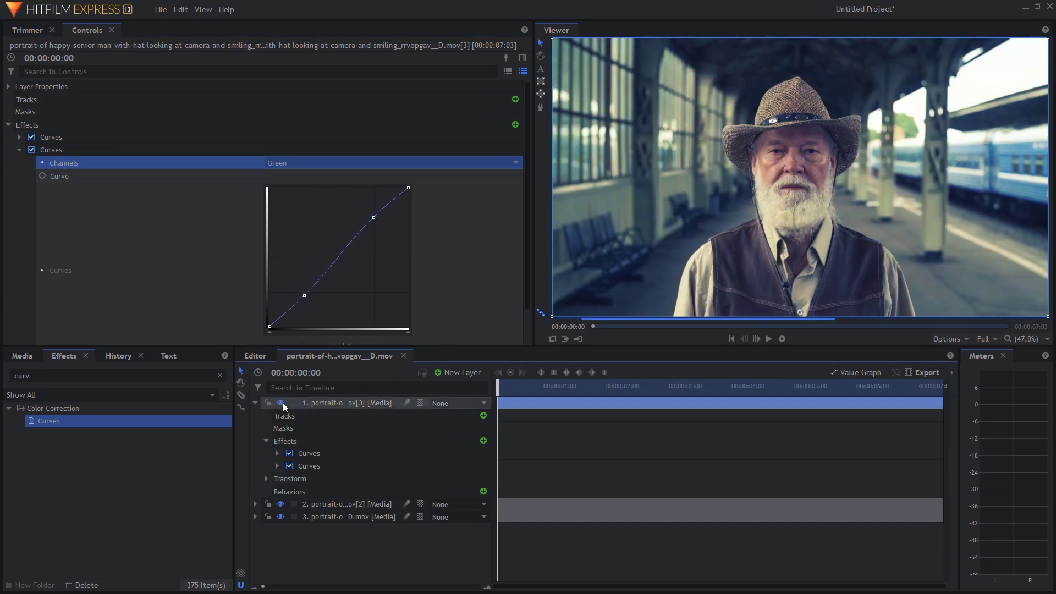
pyautogui.click(283, 402)
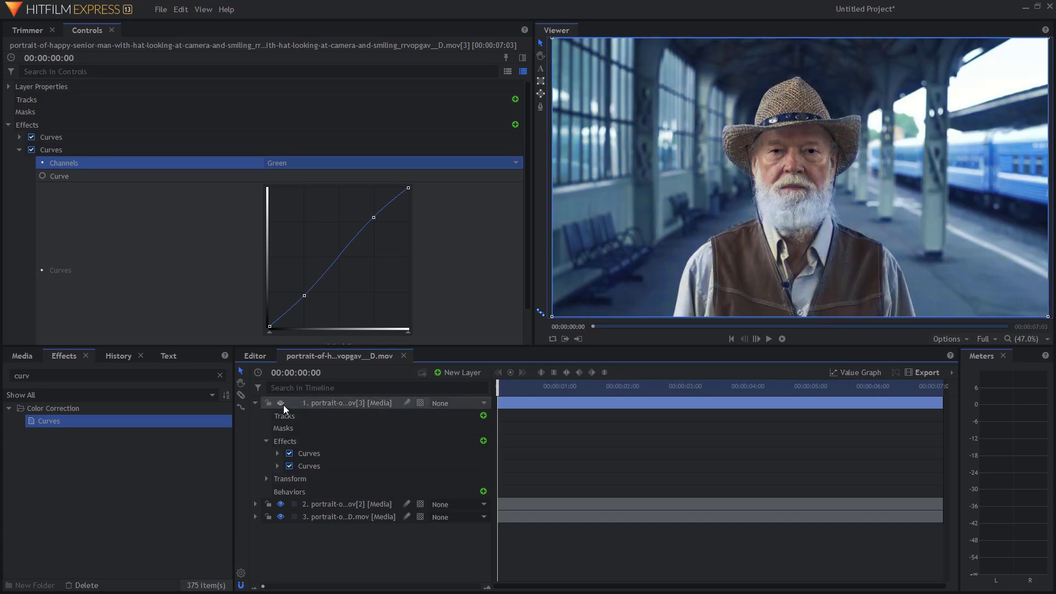
pyautogui.click(282, 404)
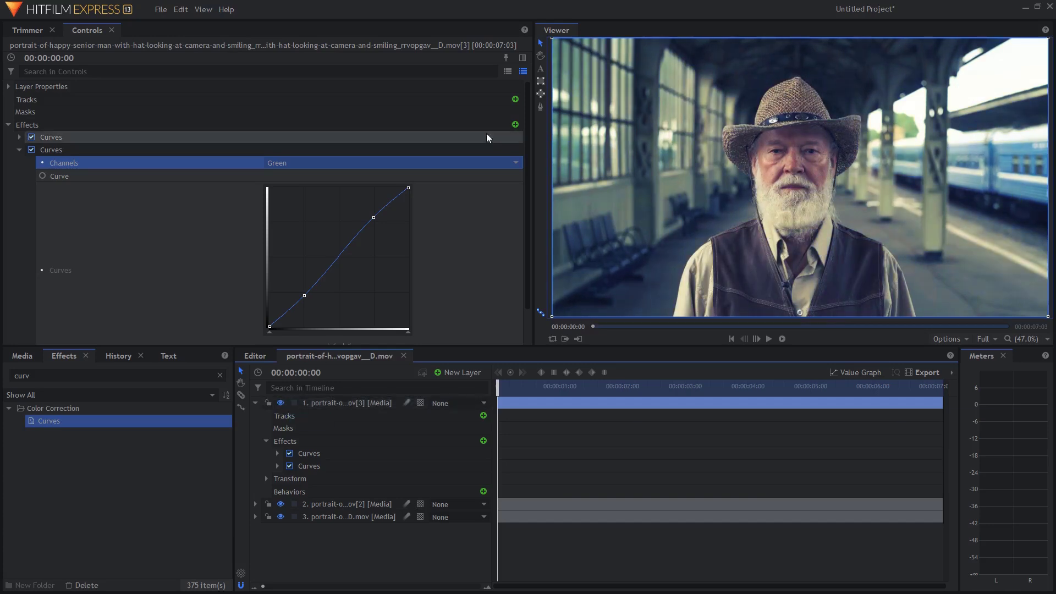
# Lower the top layer's Transform opacity to 36% to blend natural skin over the teal grade.
pyautogui.click(8, 126)
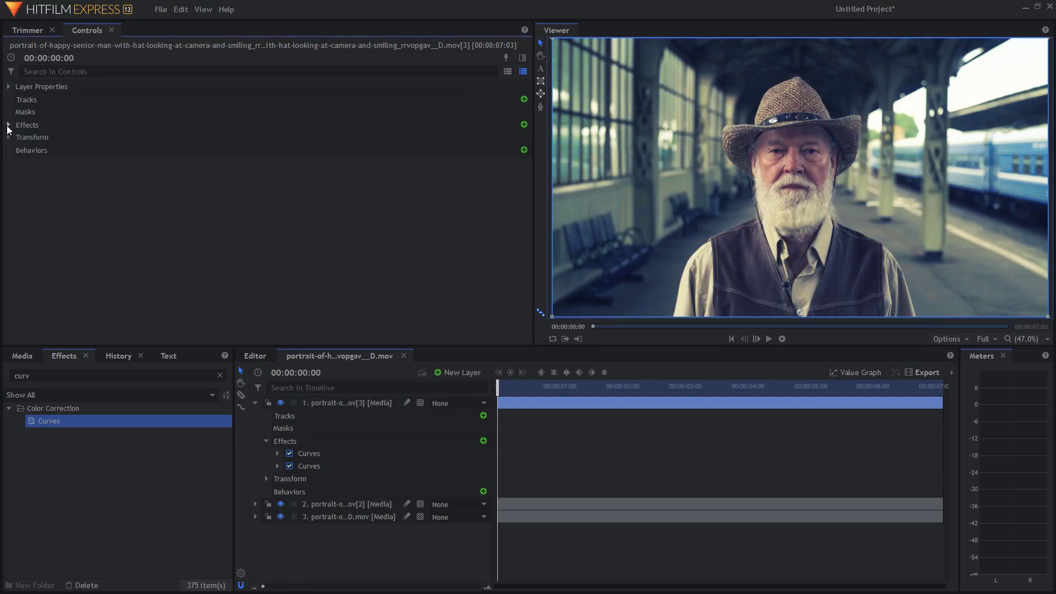
pyautogui.click(8, 138)
pyautogui.moveTo(383, 151); pyautogui.dragTo(343, 150)
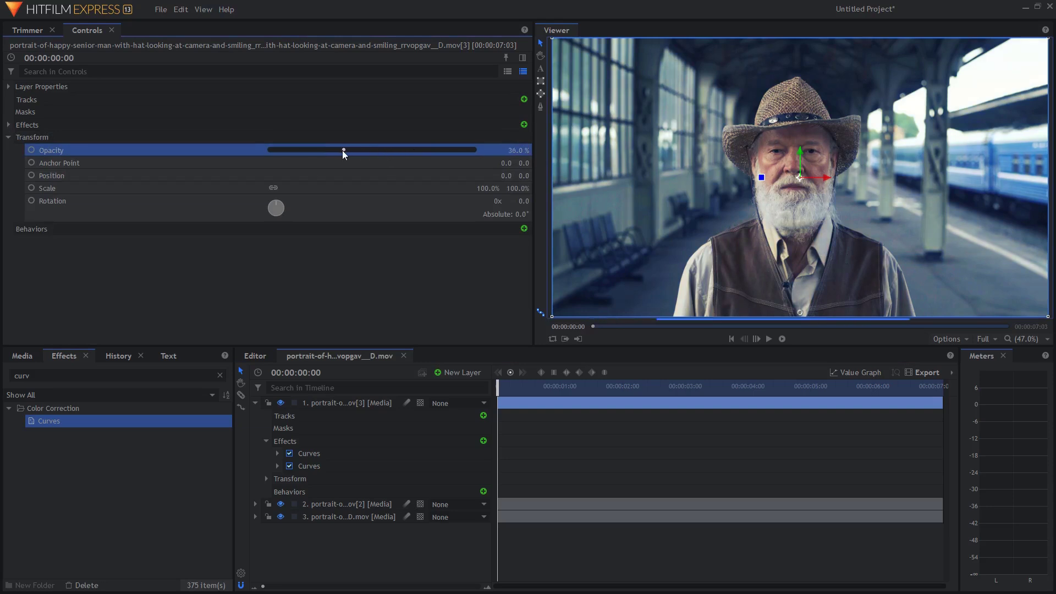